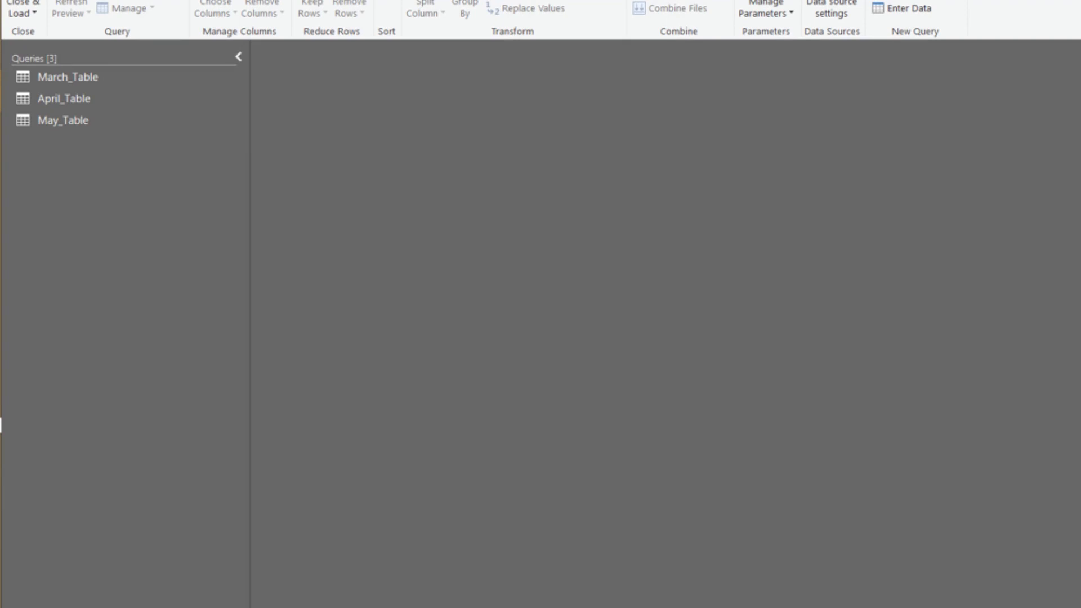
Step: Start a new merged query with March_Table as the first table and April_Table as the second
right_click(50, 170)
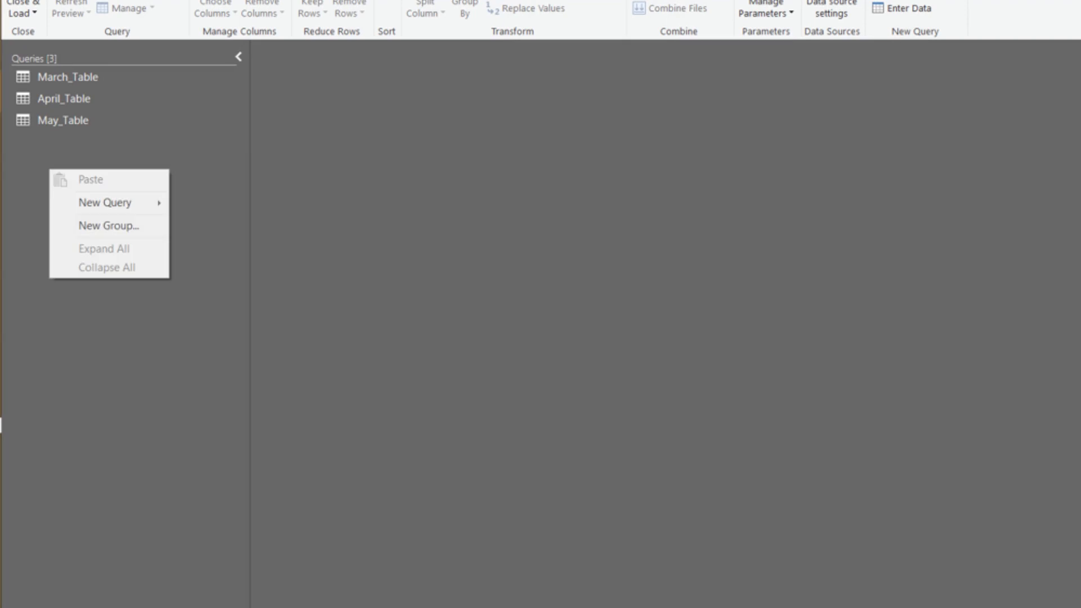
mouse_move(105, 202)
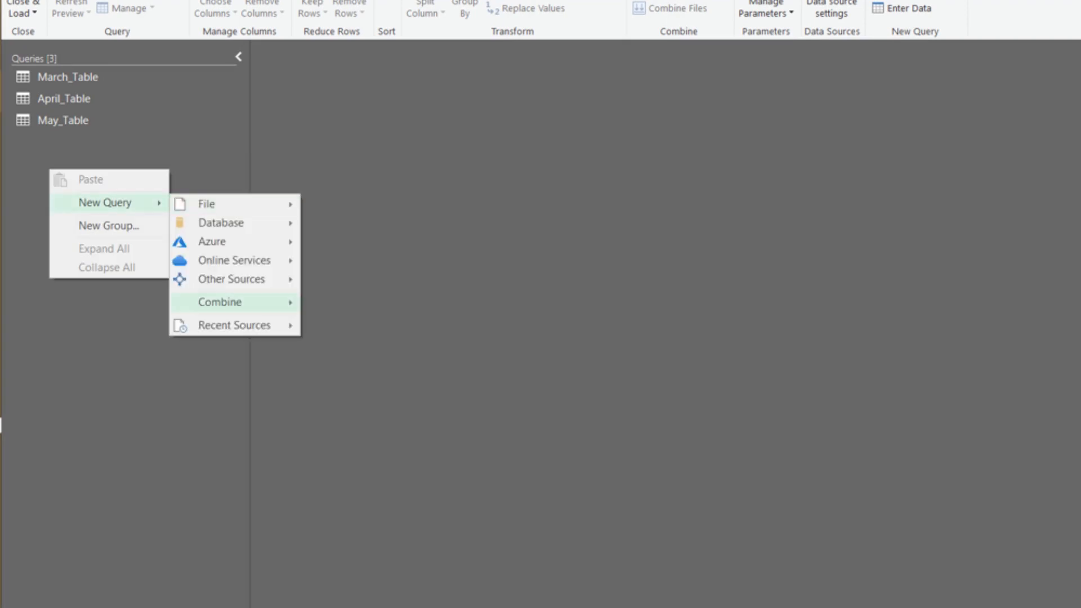
mouse_move(220, 302)
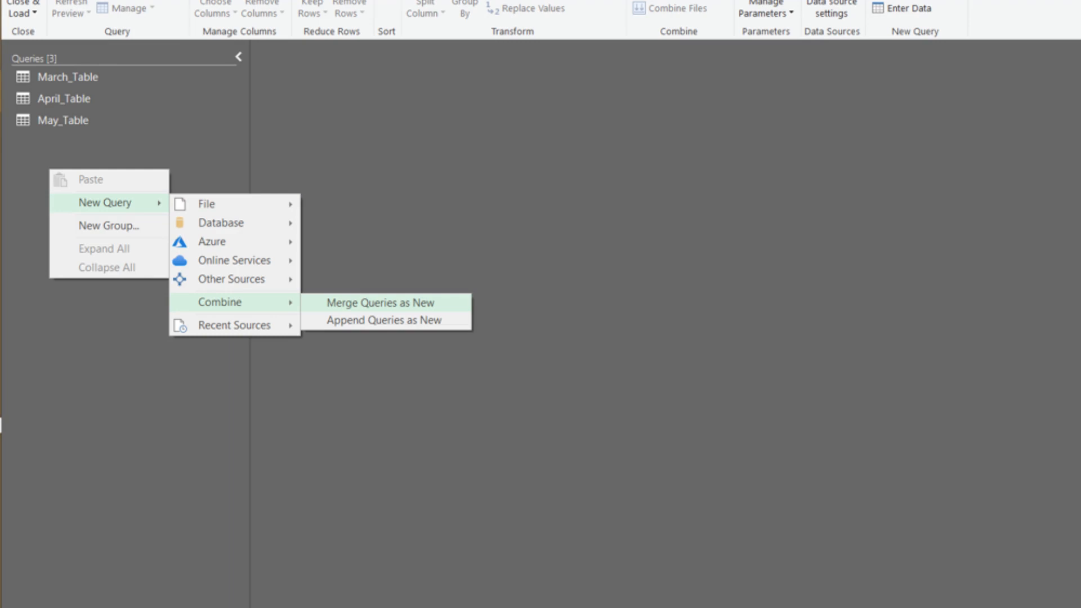
click(381, 303)
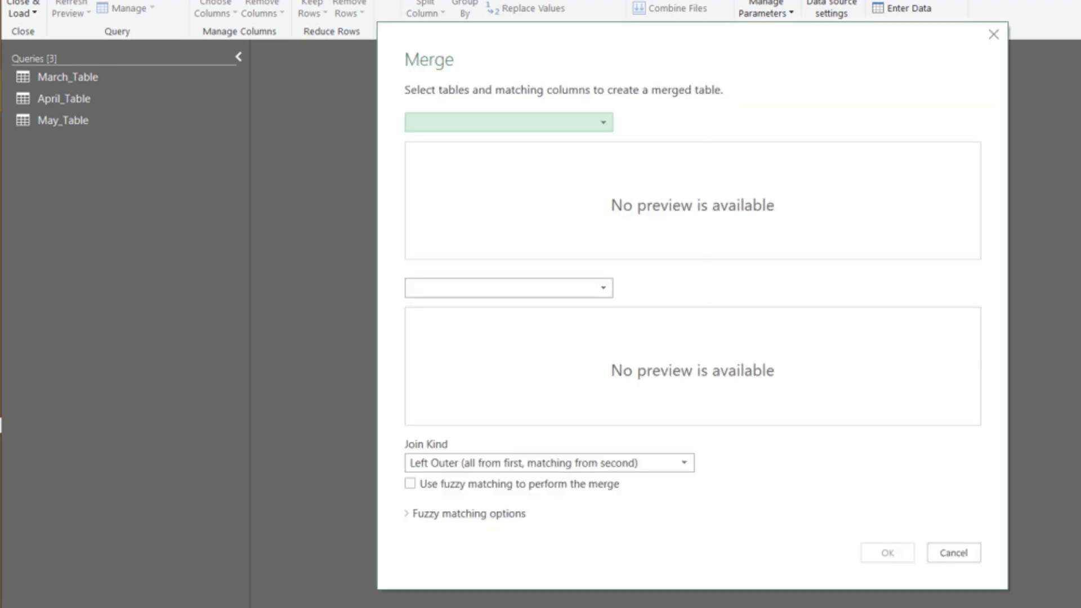
click(603, 122)
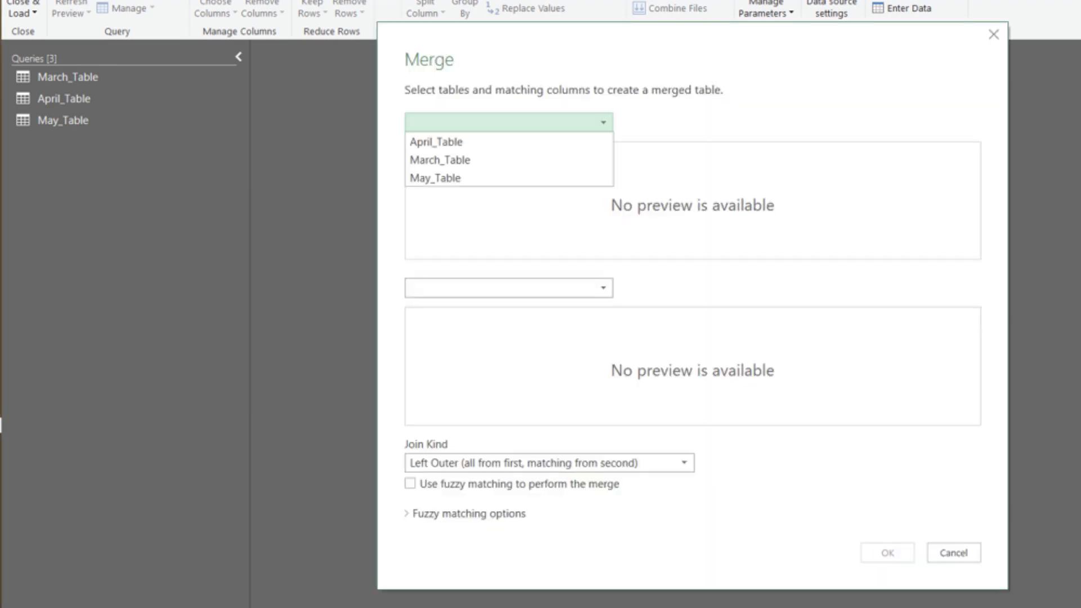
click(440, 159)
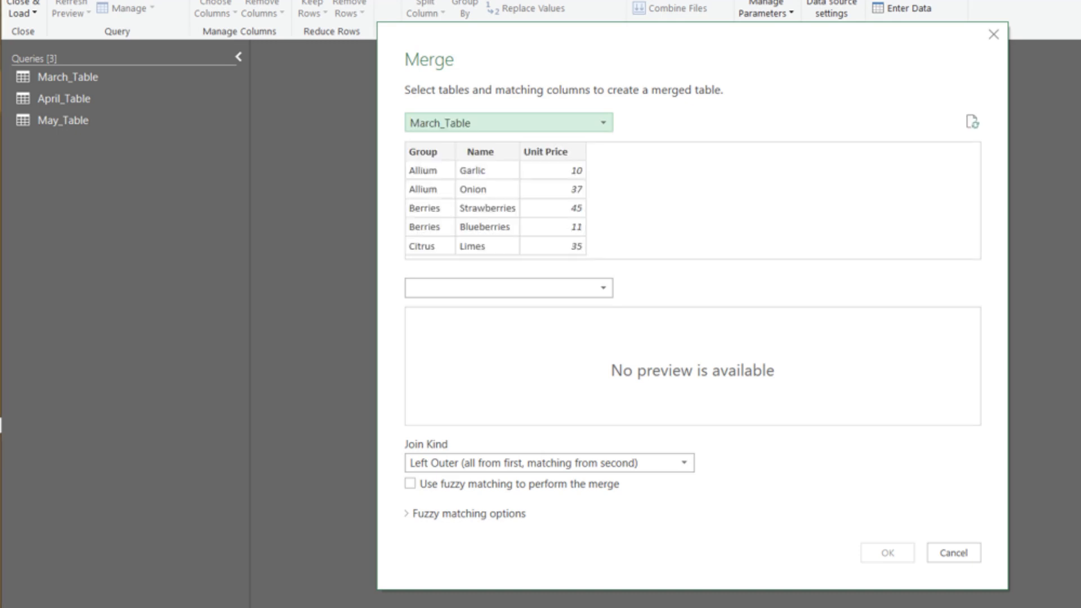
click(603, 288)
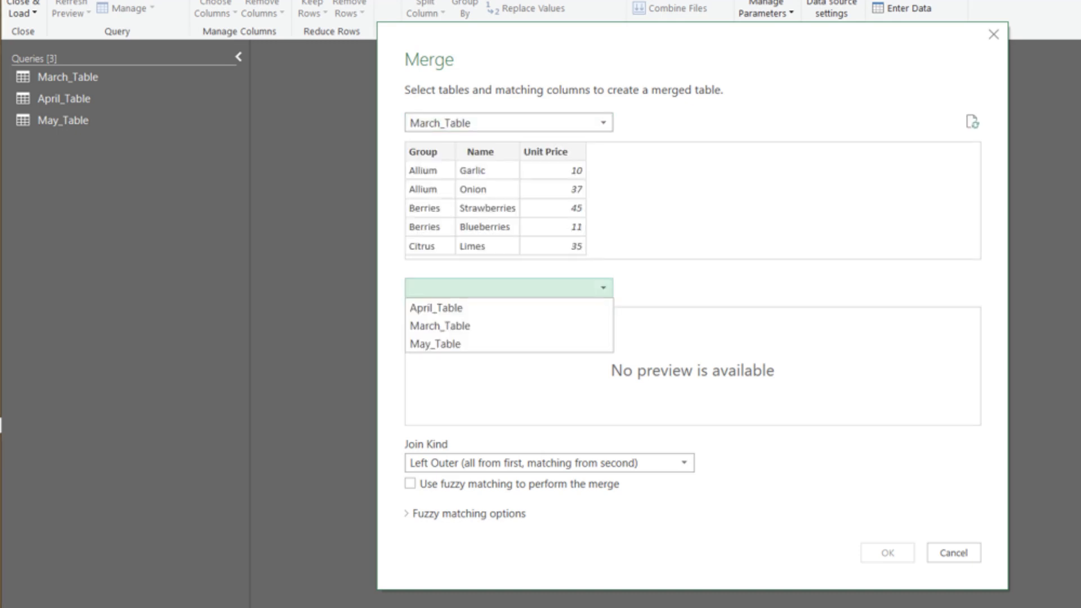
click(437, 308)
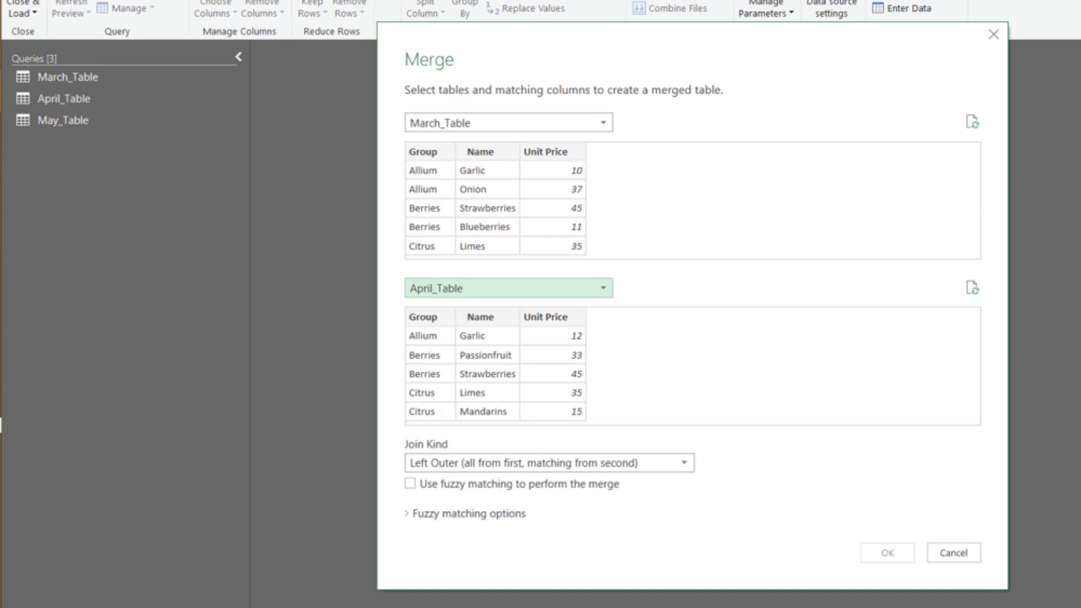
Step: Match March_Table and April_Table on their Group and Name columns, in that order
click(430, 152)
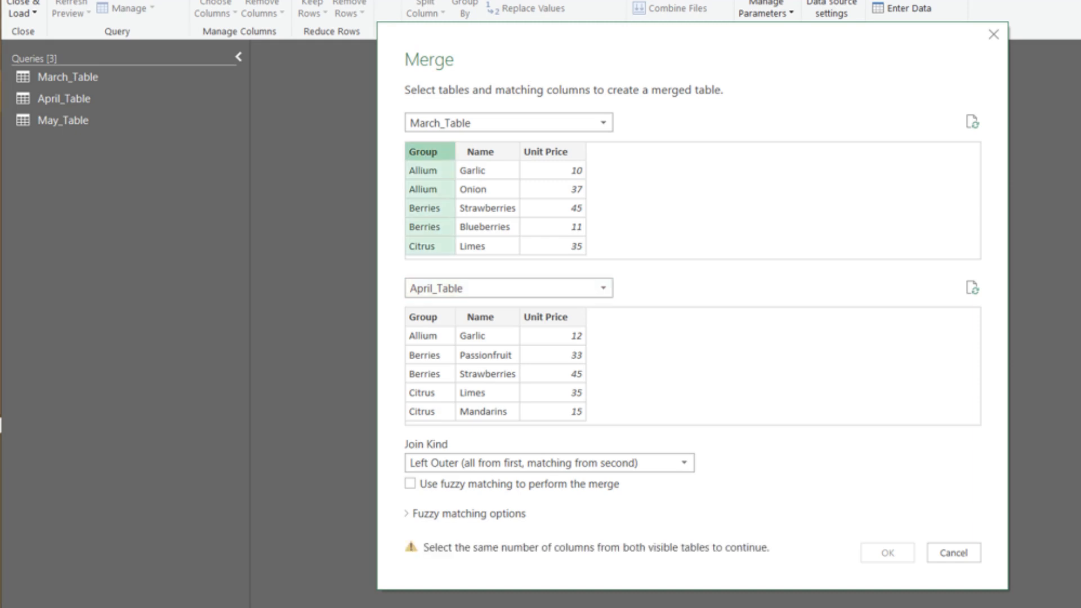
ctrl+click(487, 152)
click(429, 317)
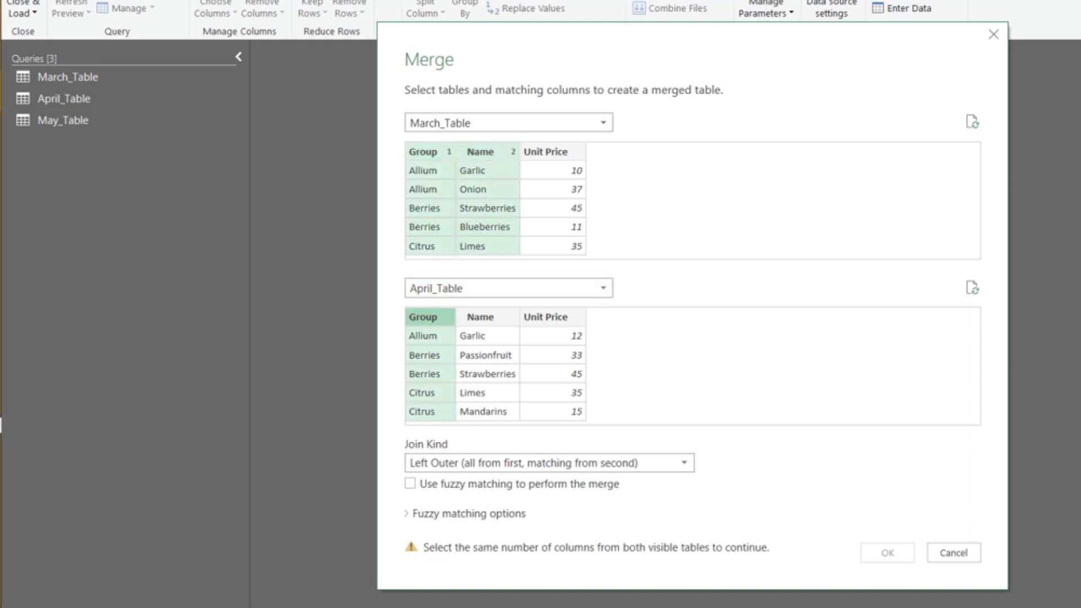
ctrl+click(487, 317)
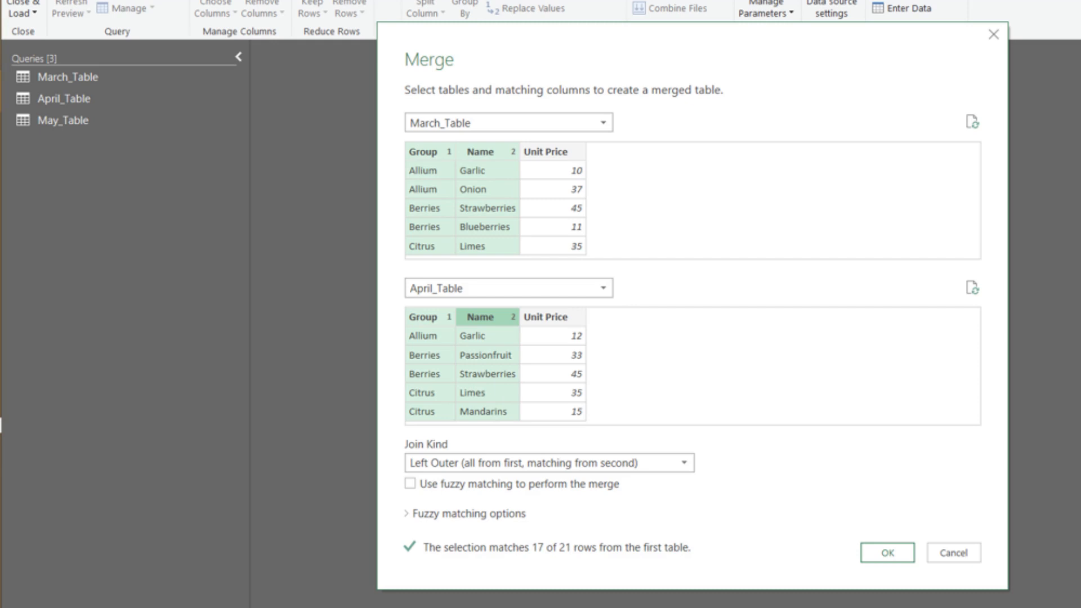
Step: Create the merge as a Right Anti join and expand all April_Table columns, using the original column name as prefix
click(544, 463)
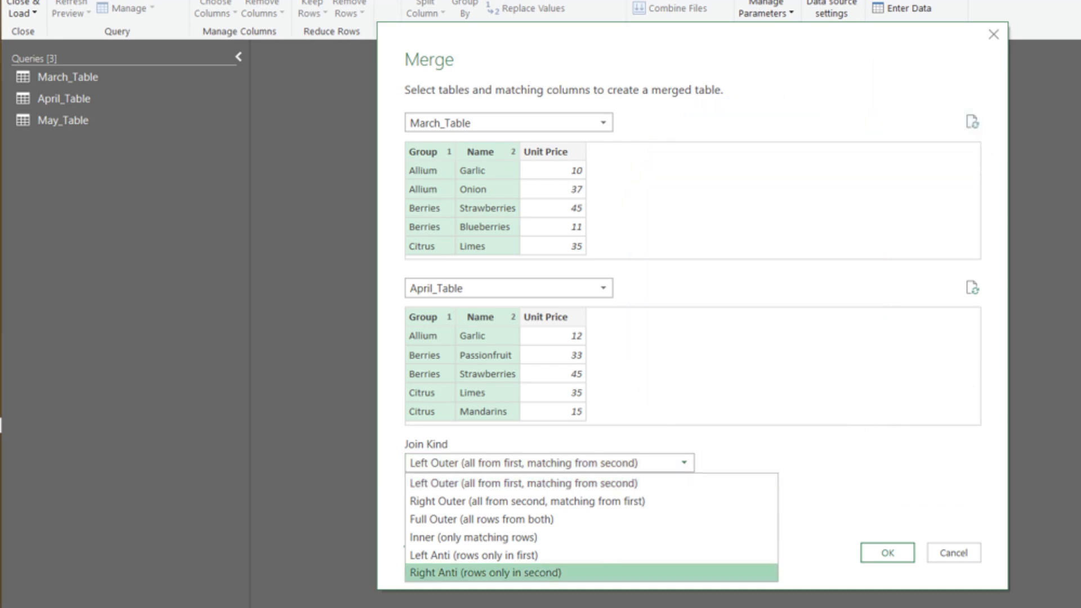
click(485, 573)
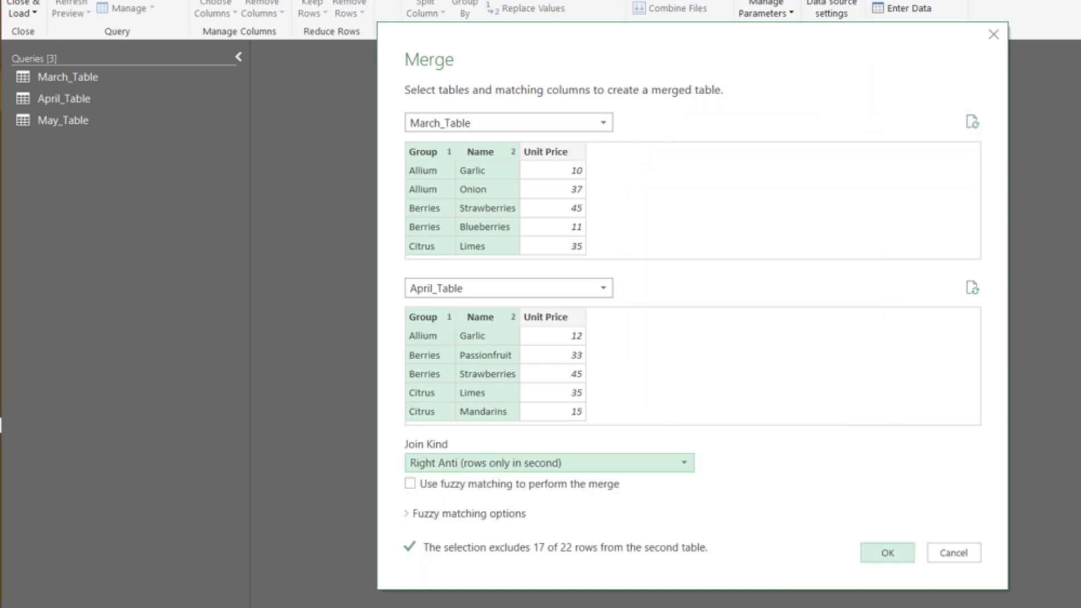
click(887, 552)
click(846, 87)
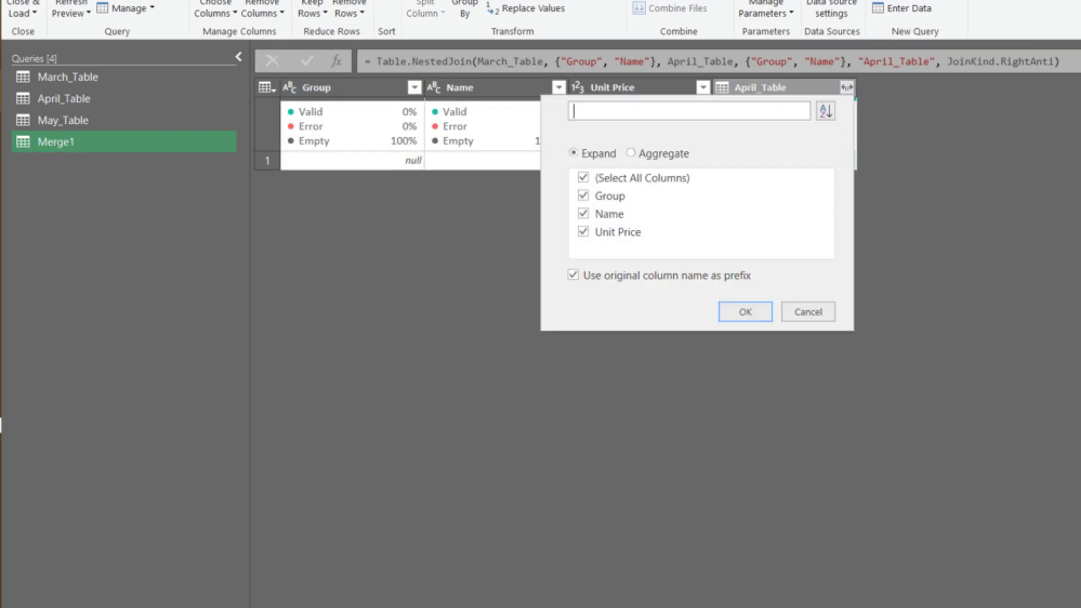
key(Return)
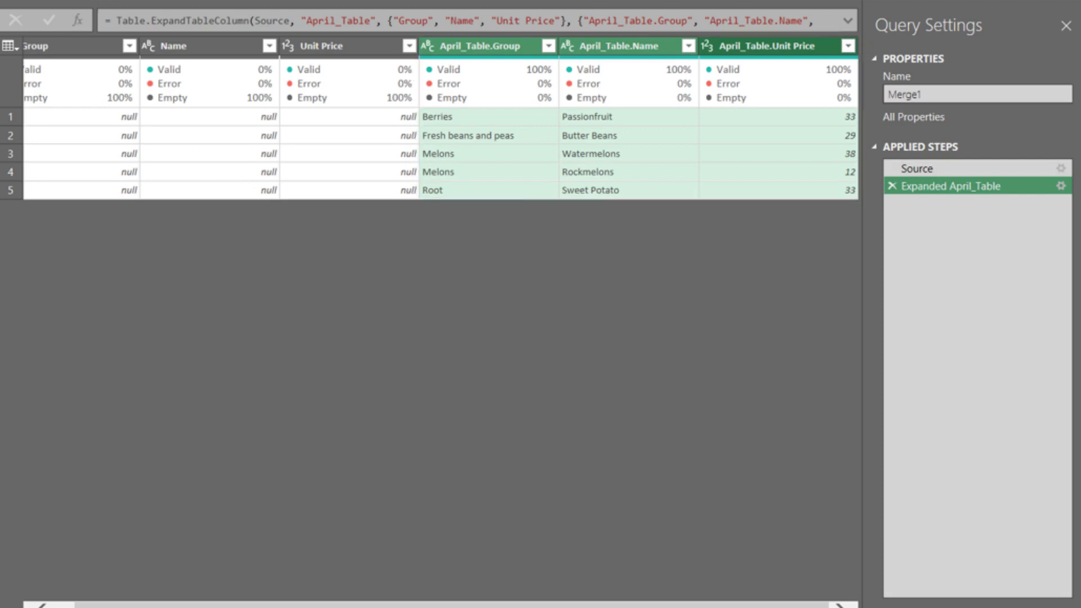
Step: Change the Source step's join kind to Left Anti (rows only in first) and show the Expanded April_Table step
click(1061, 168)
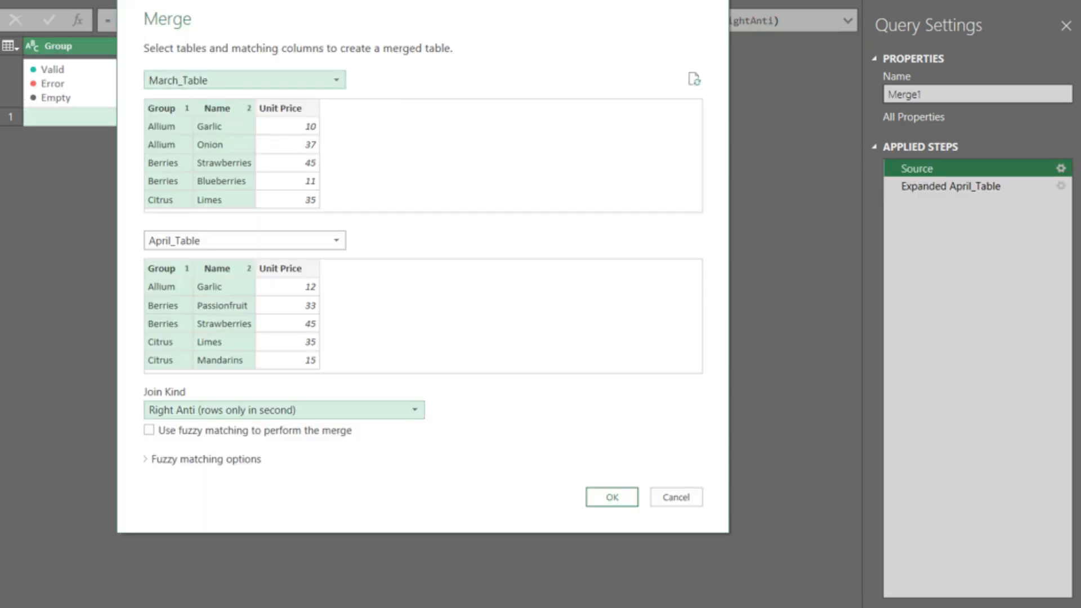
click(414, 410)
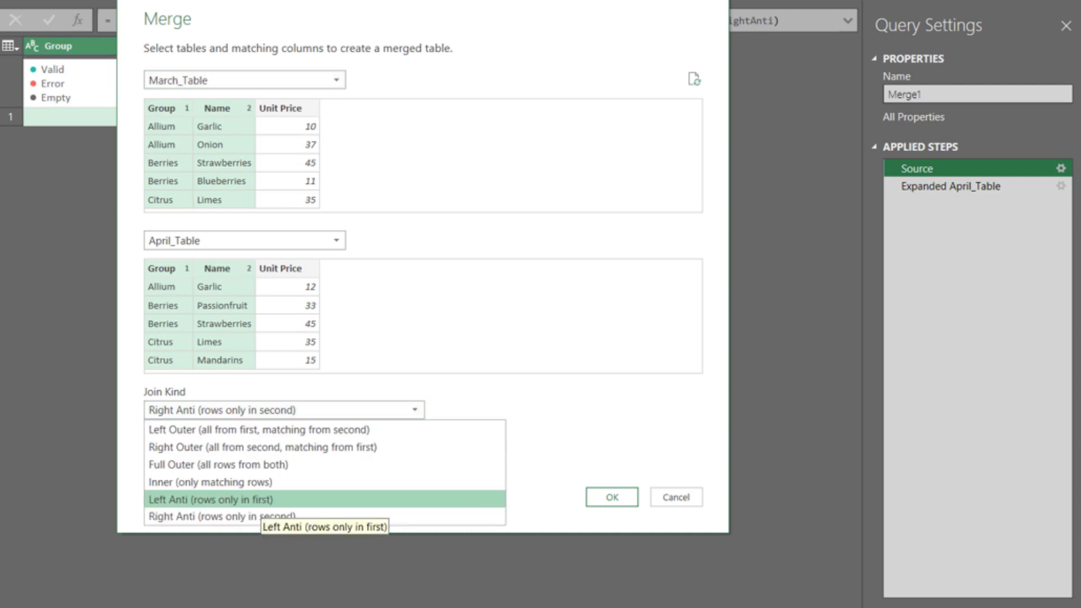
click(259, 500)
click(612, 497)
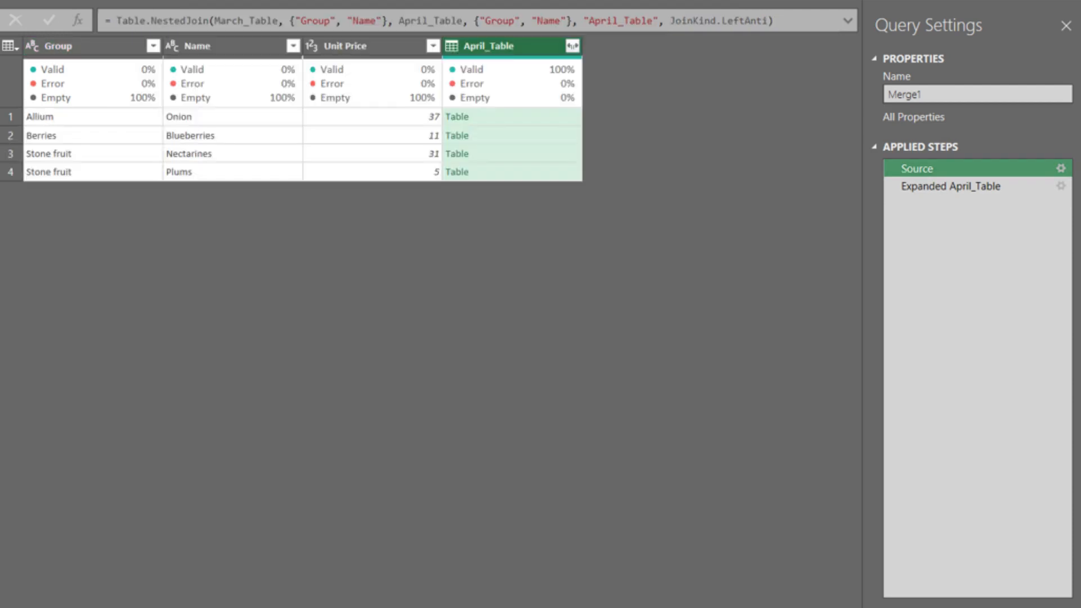
click(952, 187)
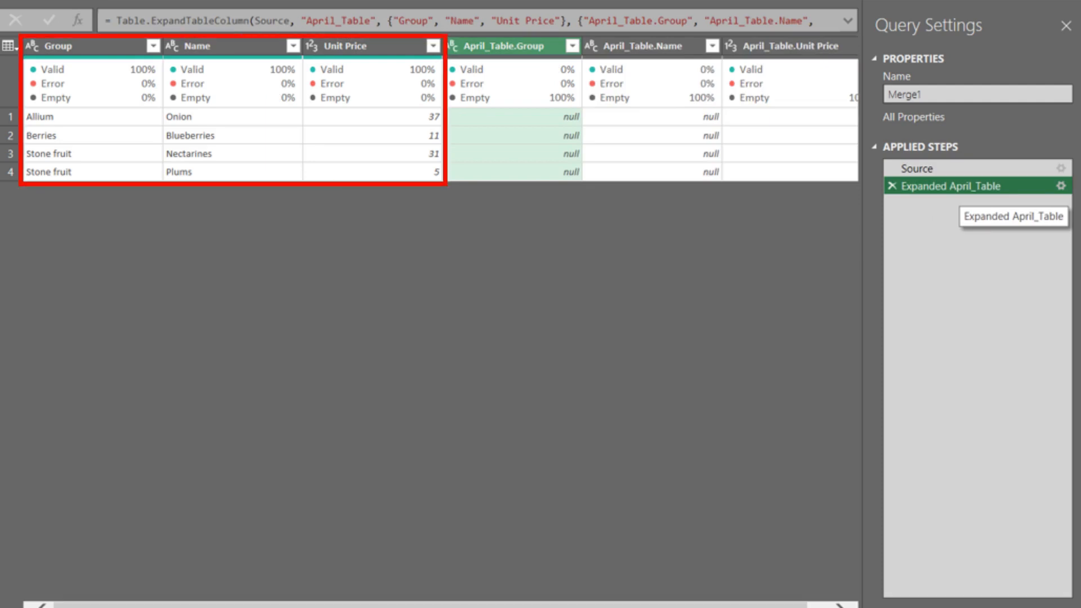
Step: Rename the merged query as Method1
double_click(905, 95)
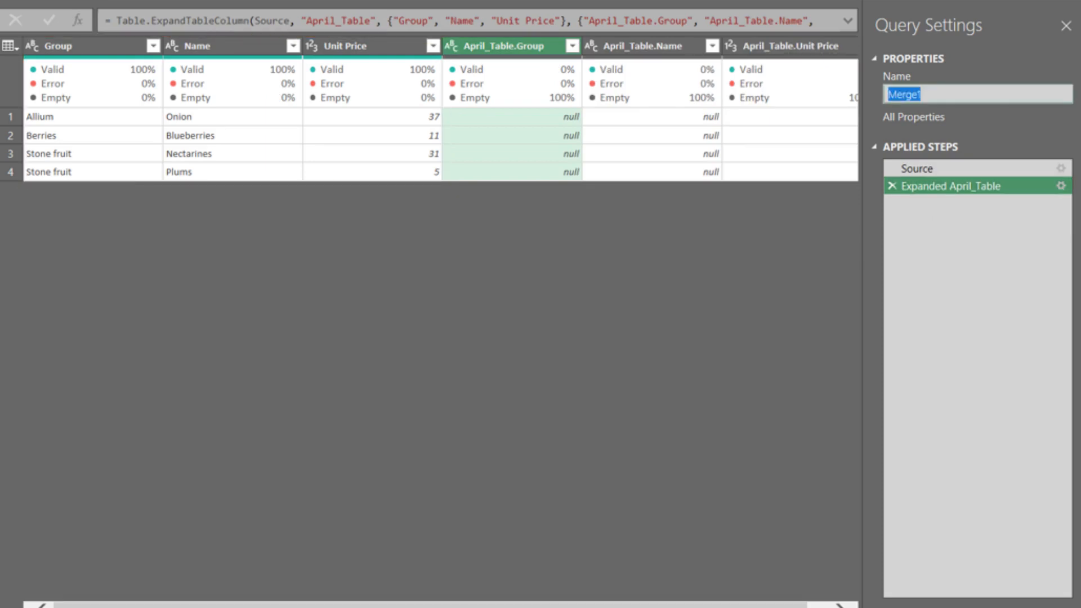
text(Method1)
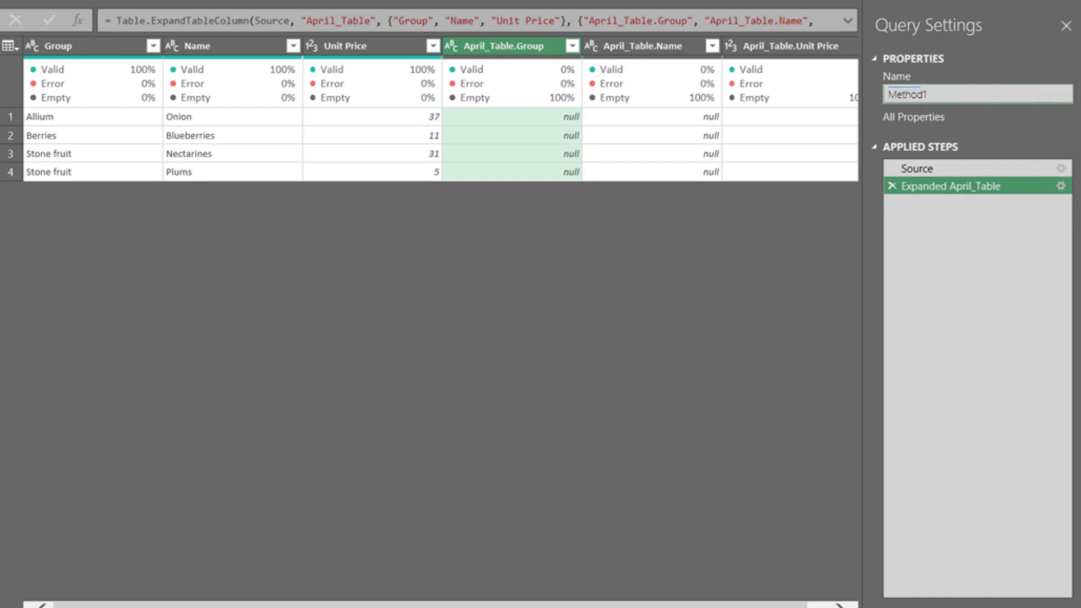
key(Return)
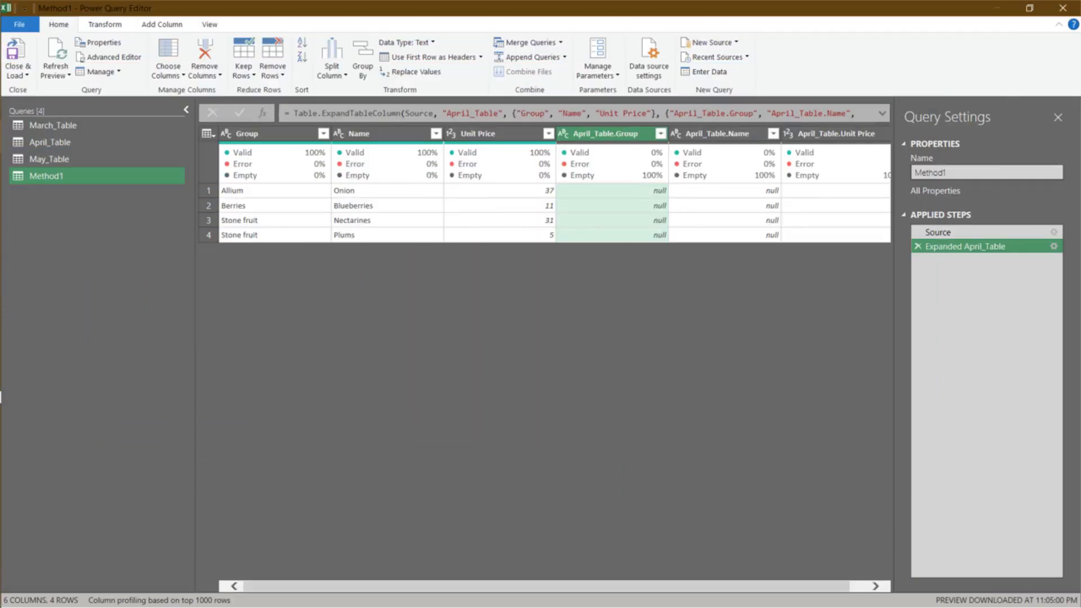
Step: Create a new blank query and name it Method2
right_click(28, 215)
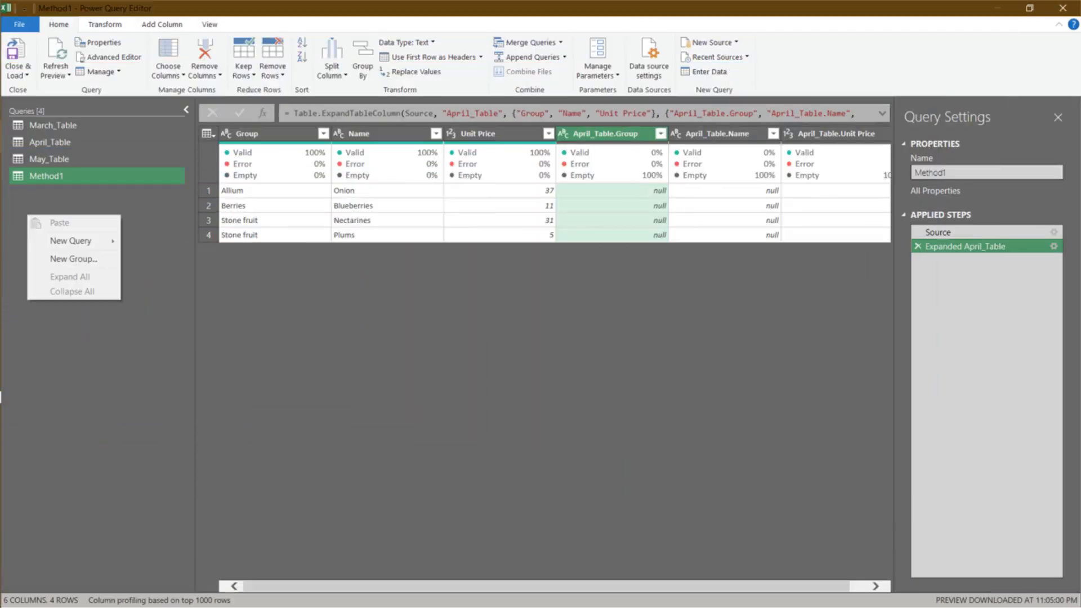
mouse_move(70, 241)
mouse_move(169, 300)
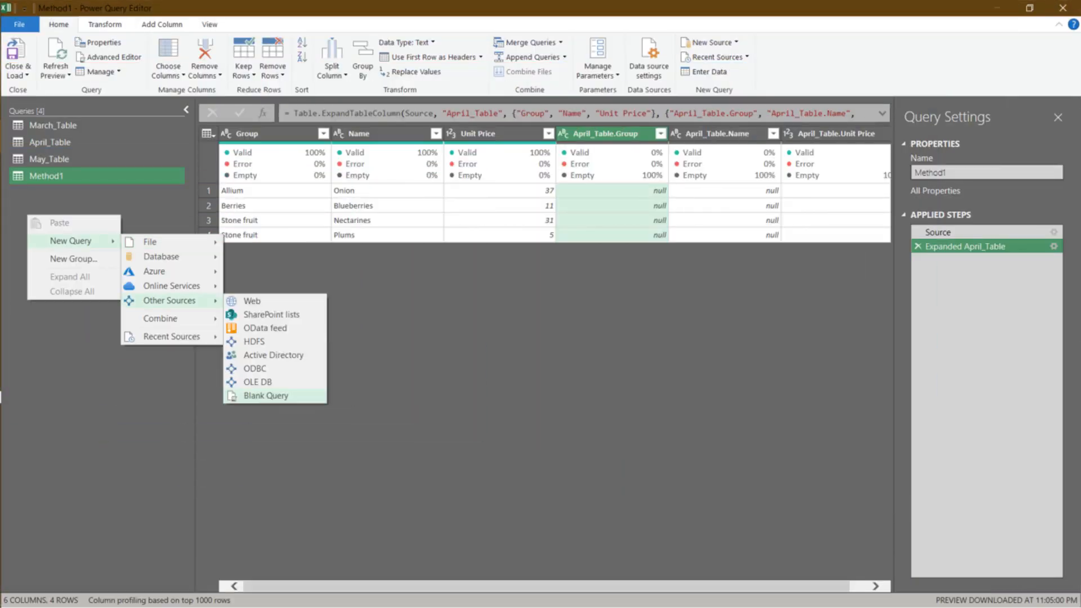
click(266, 395)
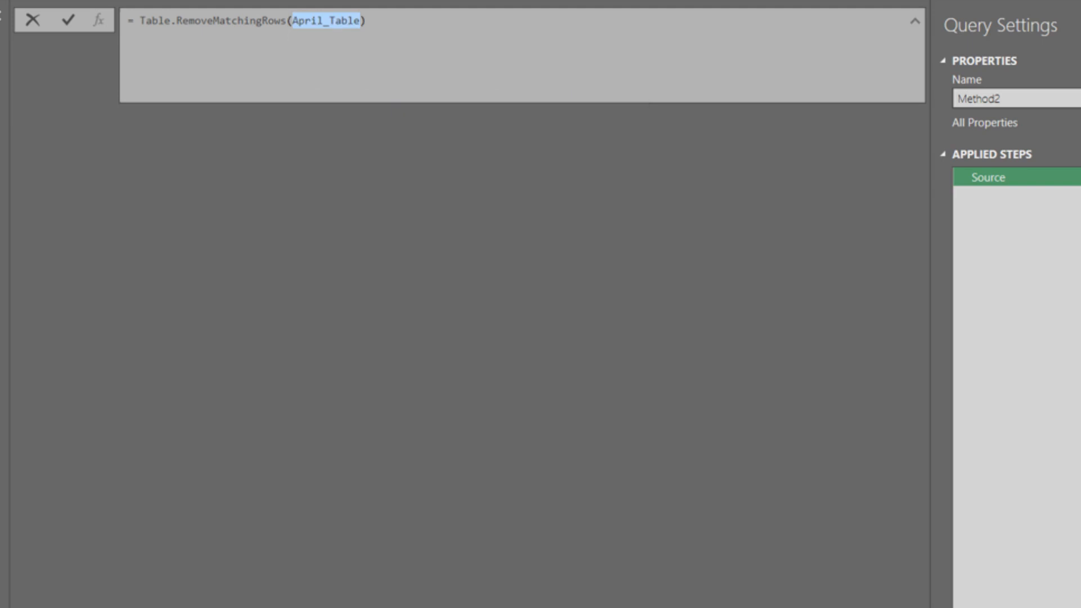
Step: Set the Source formula to = Table.RemoveMatchingRows(April_Table, Table.ToRecords(March_Table), {"Group", "Name"})
text(, Table.ToRecords(March_Table)
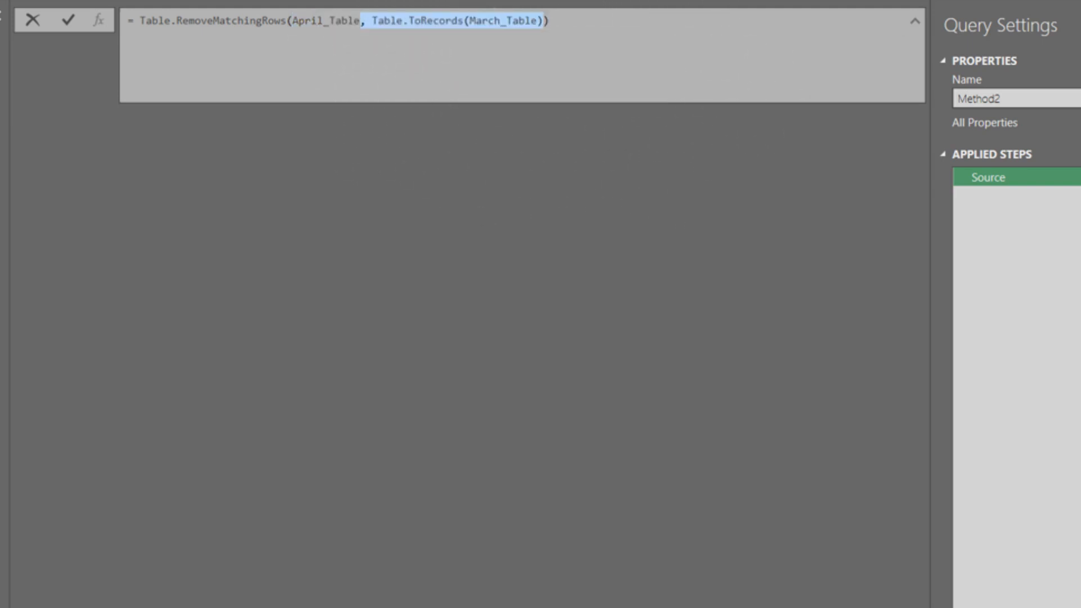
key(Return)
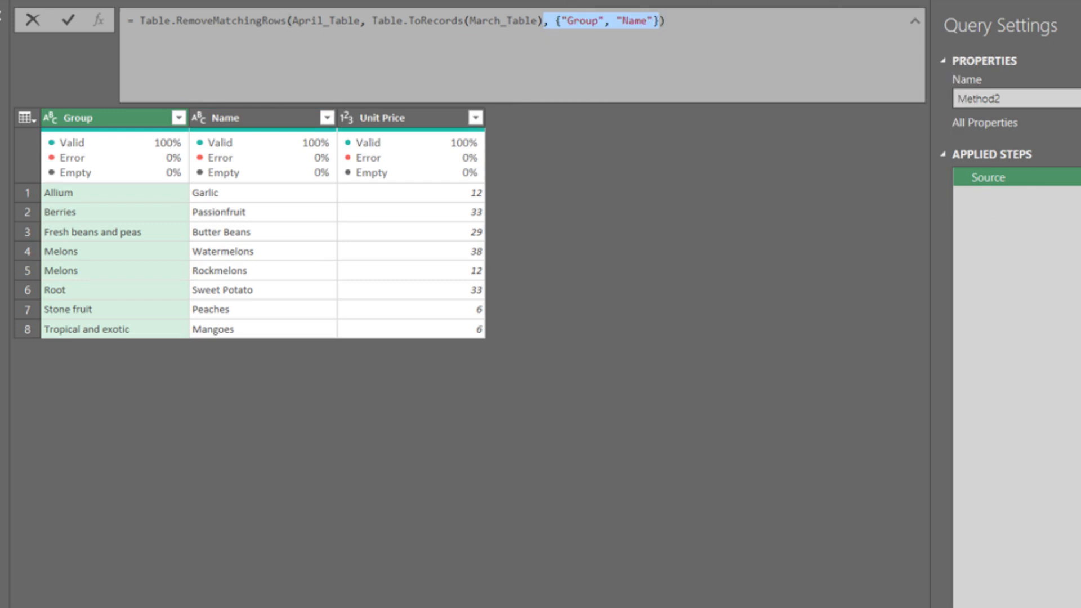
key(Return)
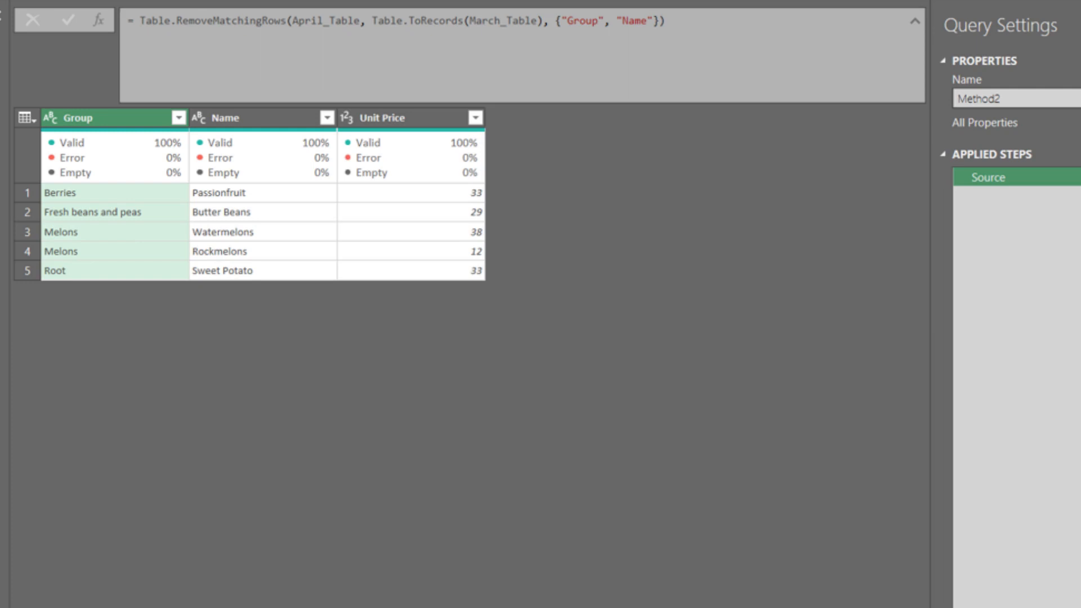
Step: Add a step to Method2 with the swapped-table formula = Table.RemoveMatchingRows(March_Table, Table.ToRecords(April_Table), {"Group", "Name"})
key(ctrl+a)
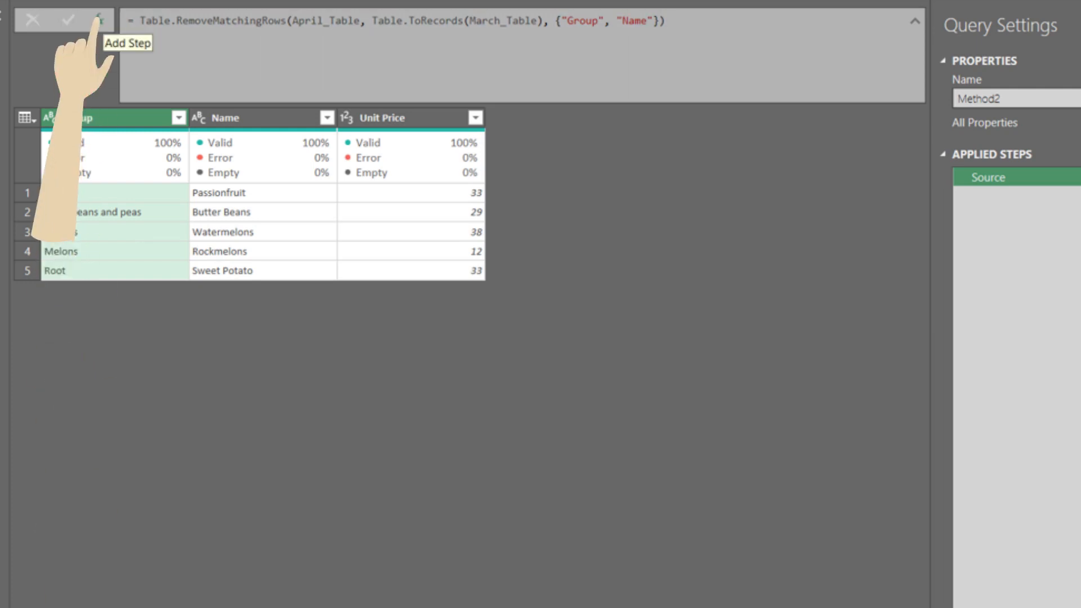
click(98, 20)
key(Return)
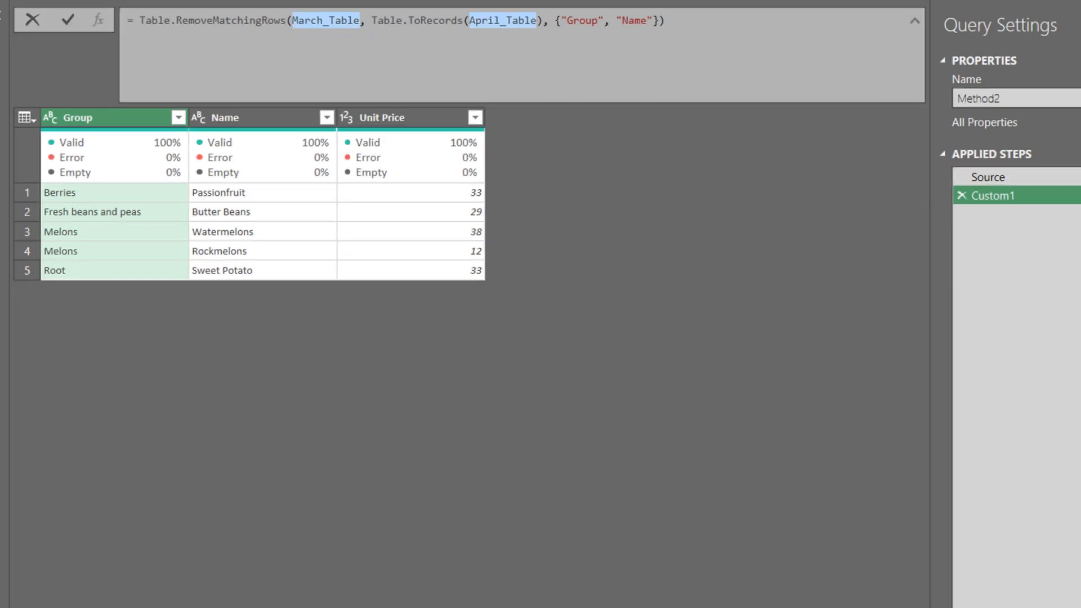
key(Return)
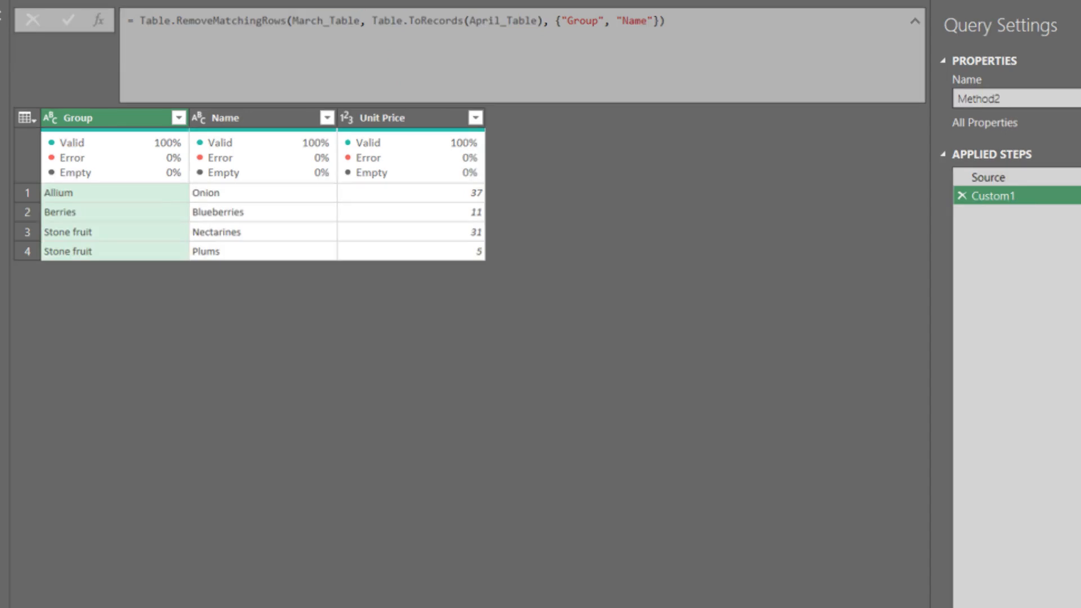
Step: Add another step that appends both comparison results with the formula = Custom1 & Source
click(98, 21)
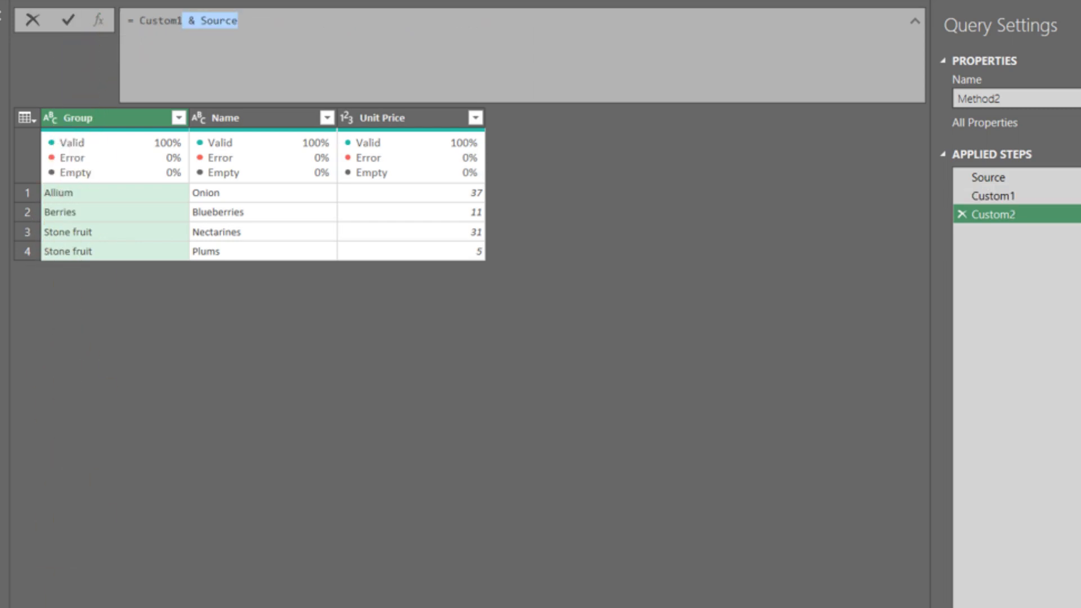
key(Return)
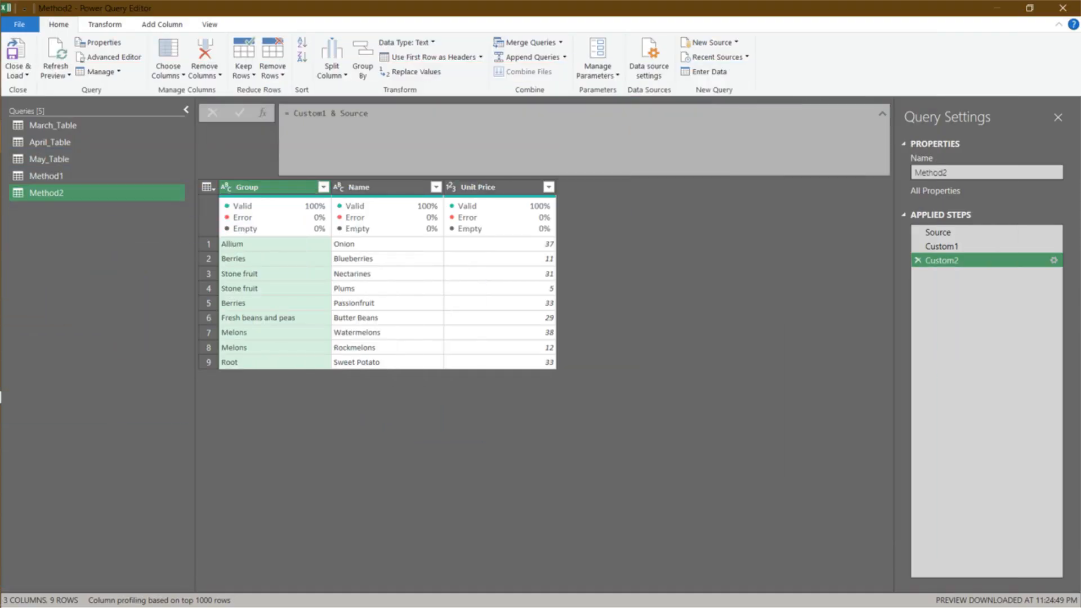
Step: Create a new blank query and name it Method3
right_click(21, 229)
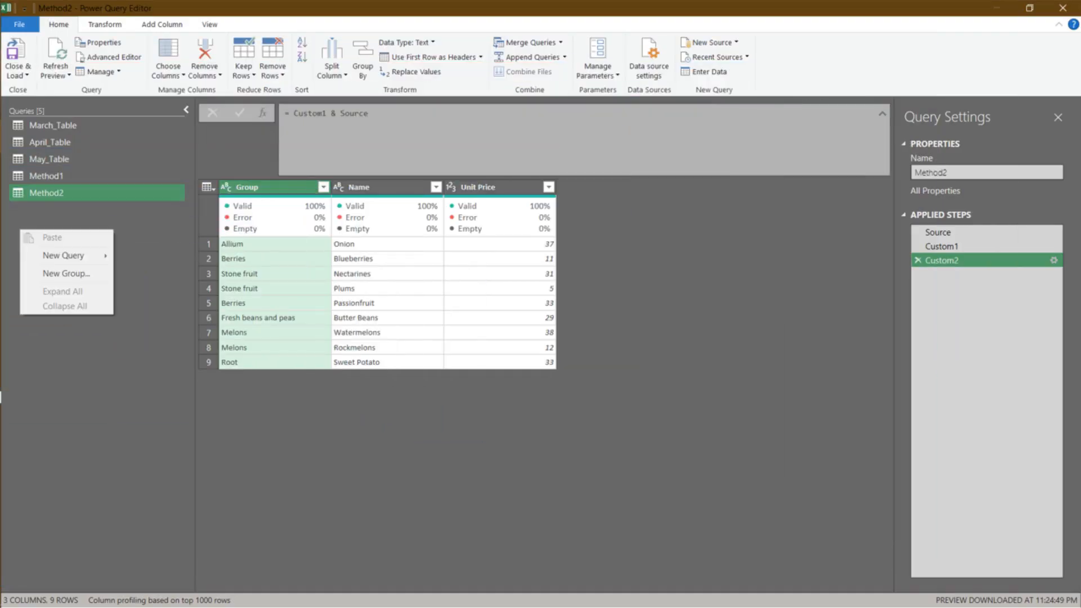
mouse_move(63, 255)
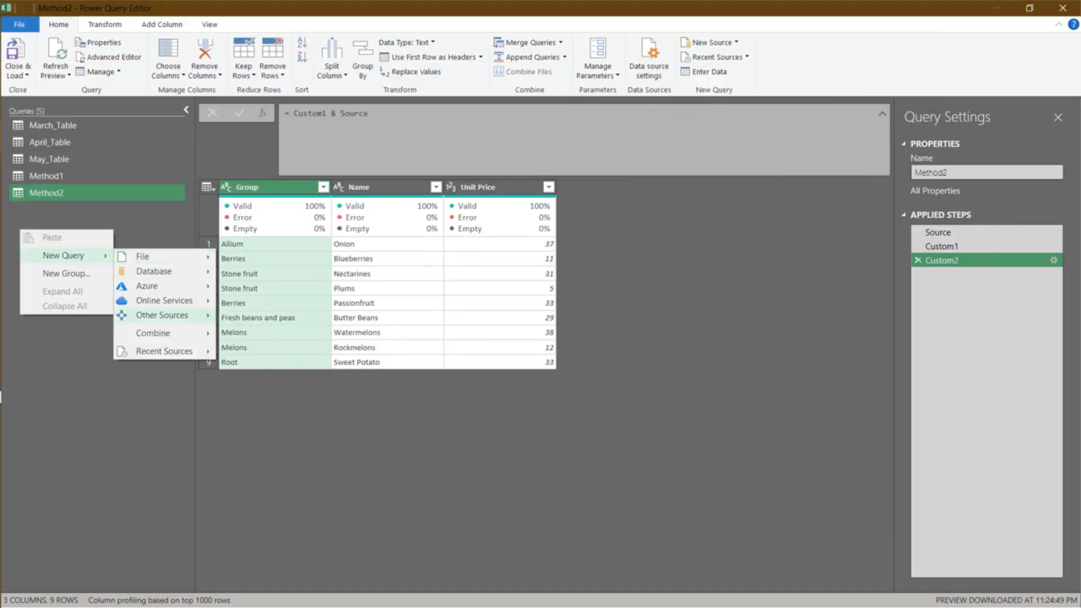
mouse_move(163, 315)
click(259, 410)
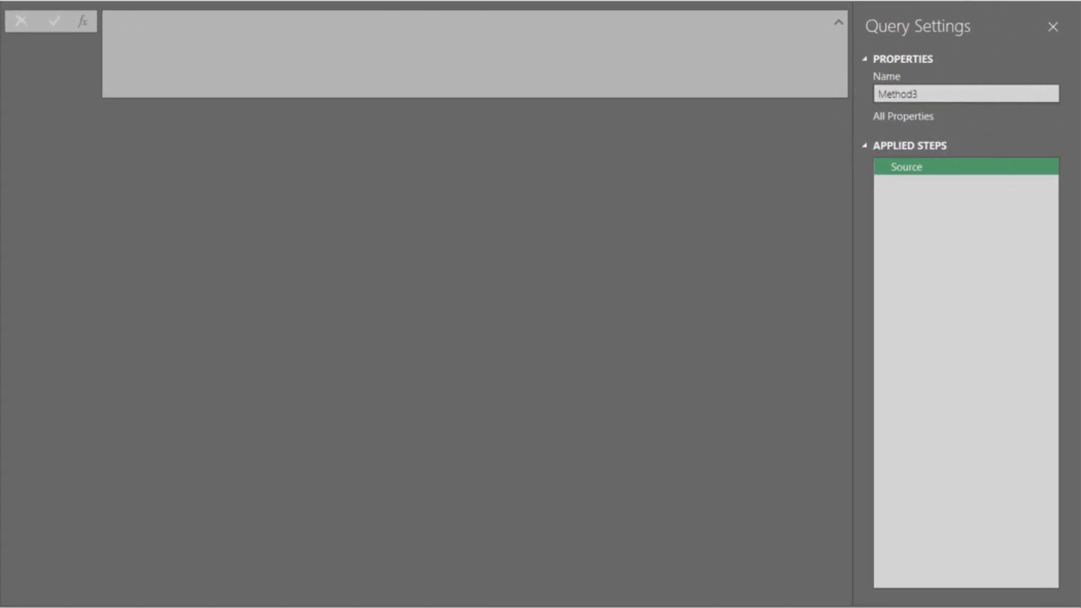
Step: Add a step named Mar to Method3 with the formula = Table.ToRecords(March_Table)
click(82, 21)
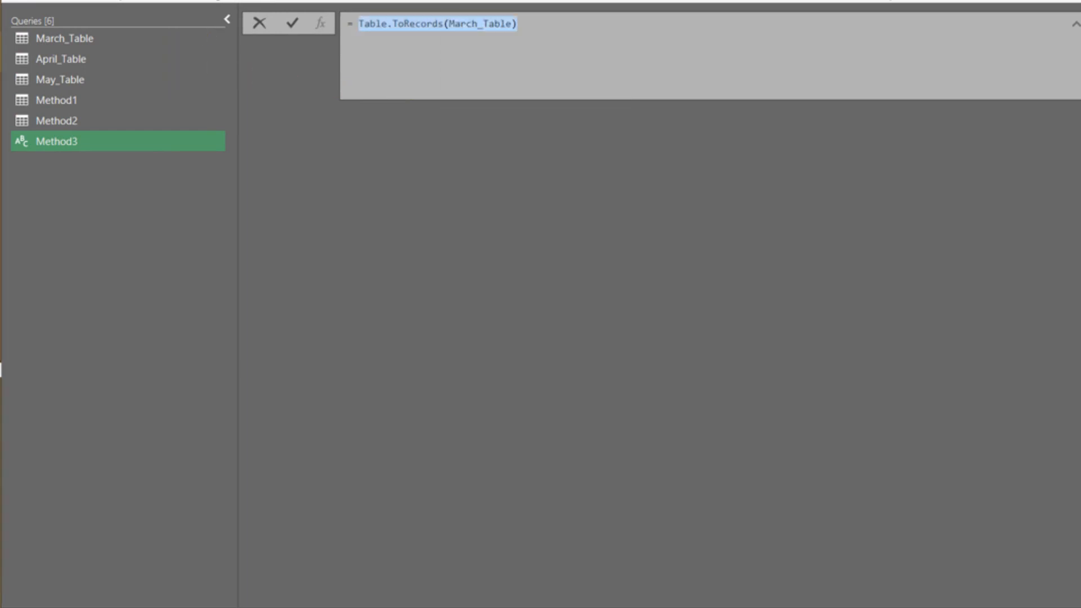
key(Return)
click(308, 133)
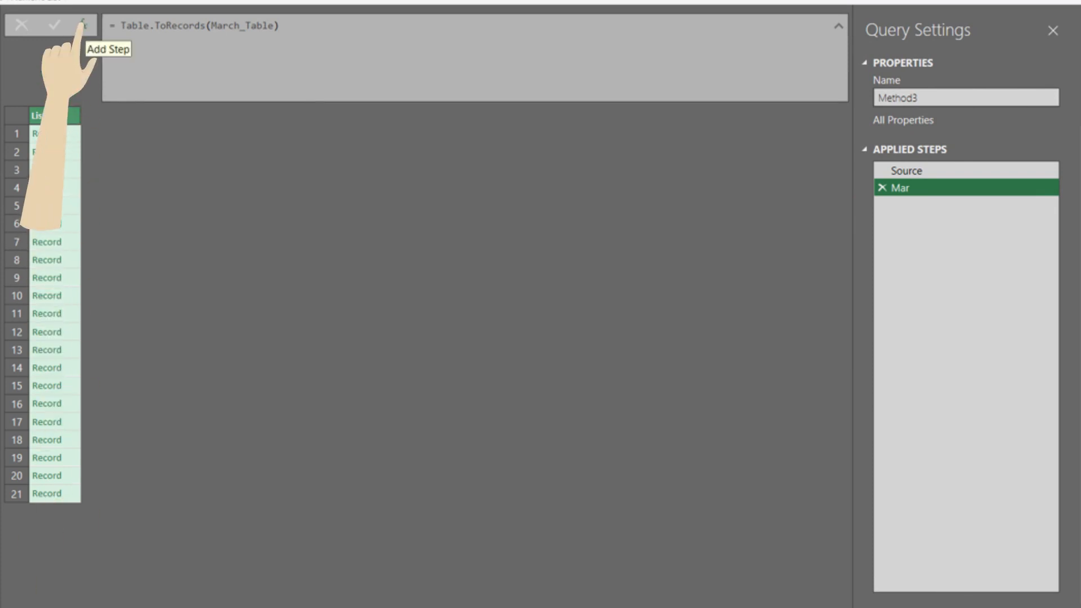
Step: Add a step named Apr with = Table.ToRecords(April_Table) and a step named May with = Table.ToRecords(May_Table)
click(81, 25)
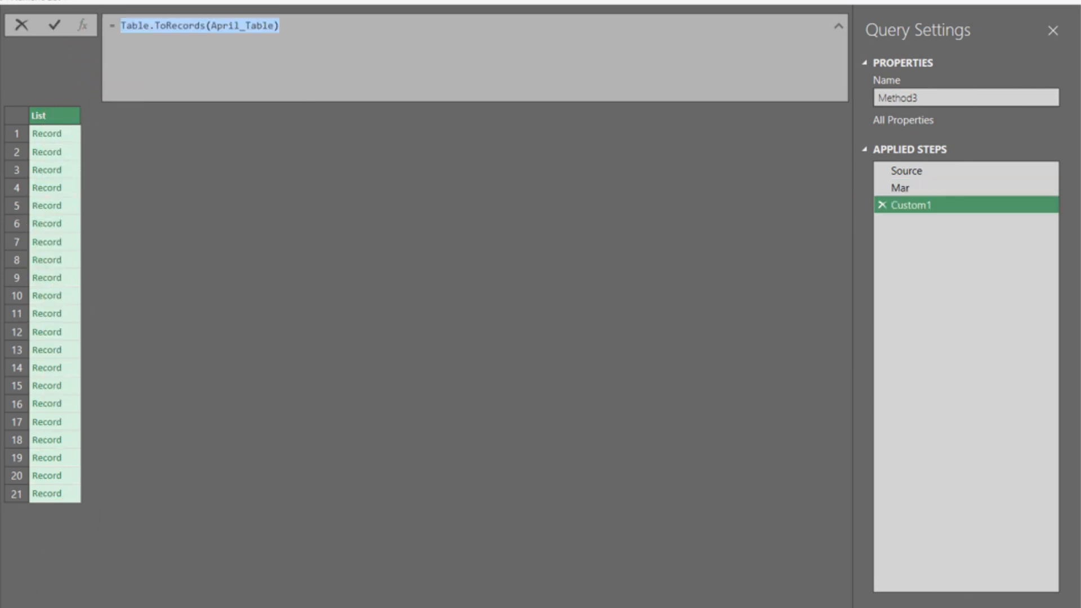
key(Return)
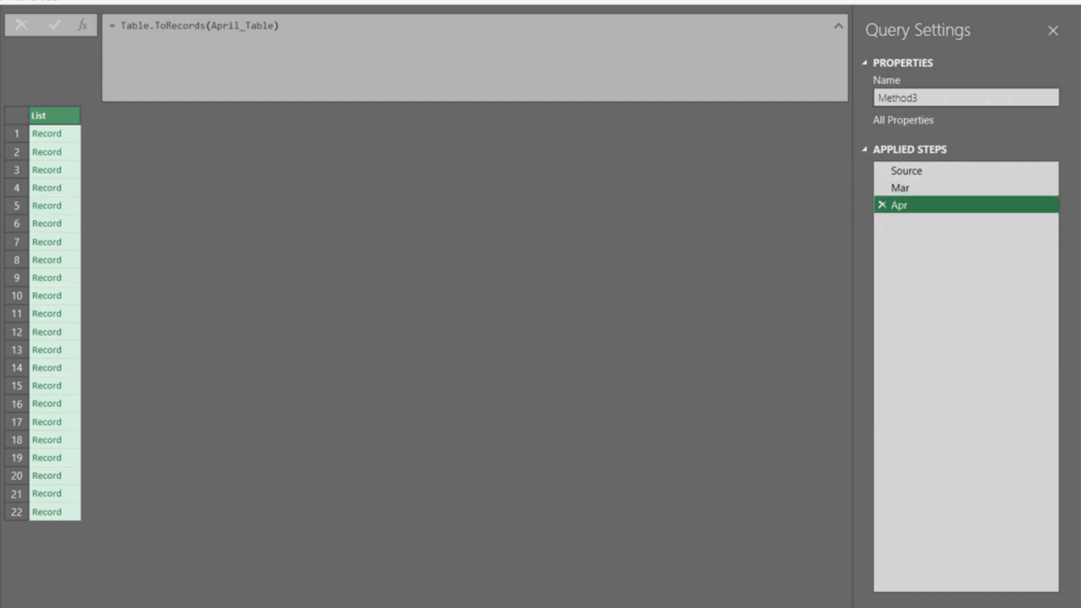
click(82, 25)
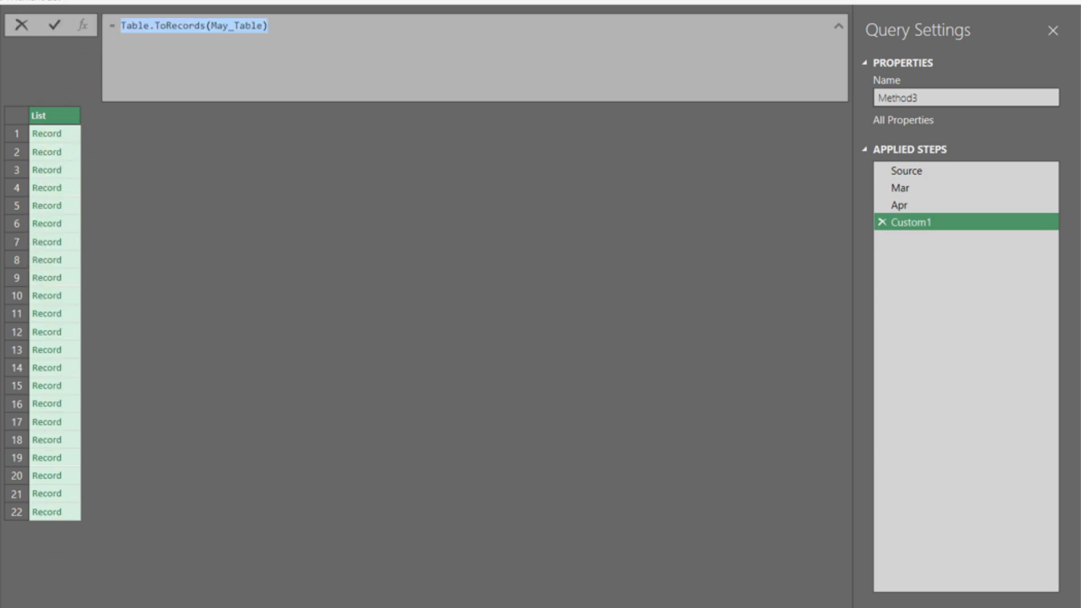
key(Return)
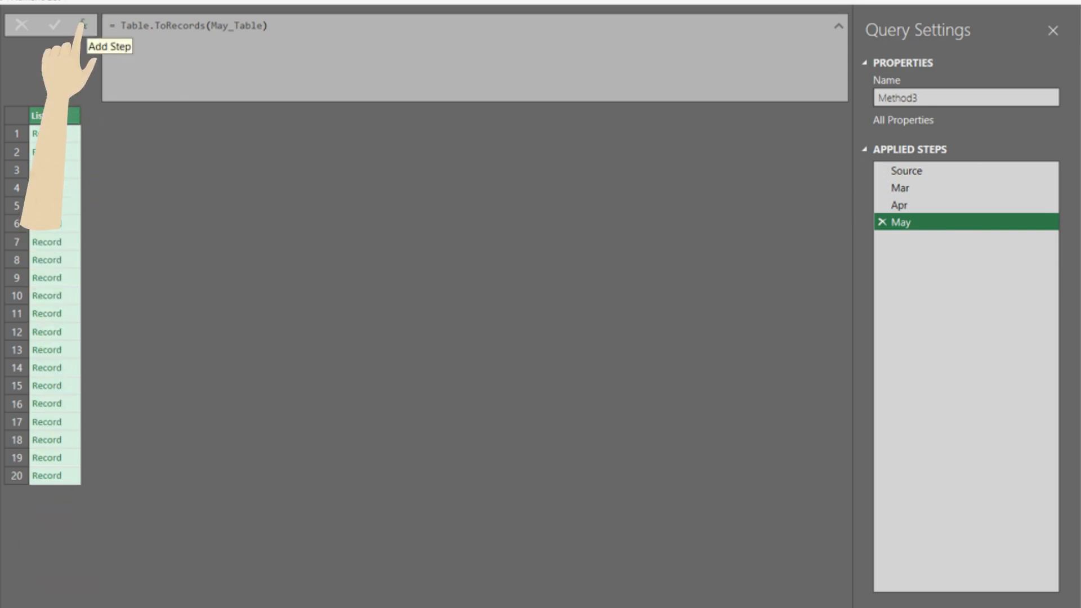
Step: Add a step named Union with the formula = List.Union({Mar, Apr}, each {Record.Field(_, "Group"), Record.Field(_, "Name")})
click(83, 25)
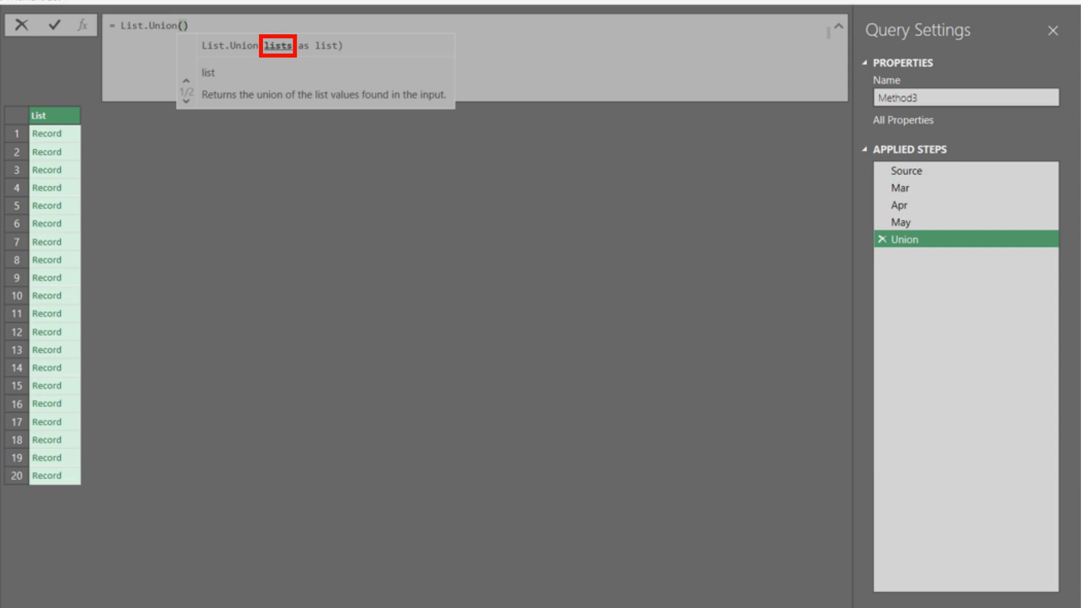
text({)
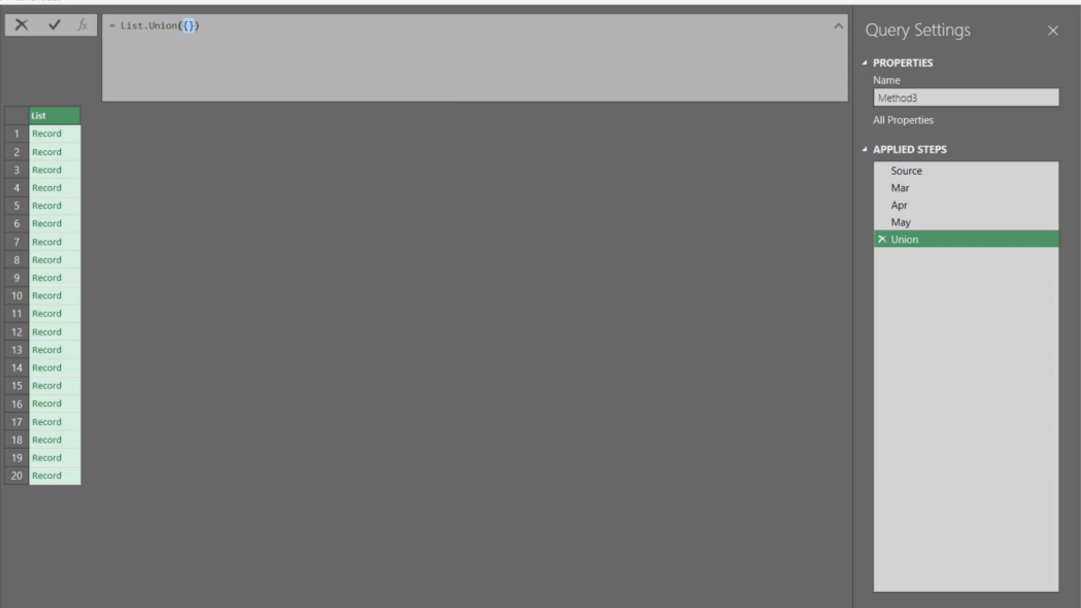
text(Mar, Apr)
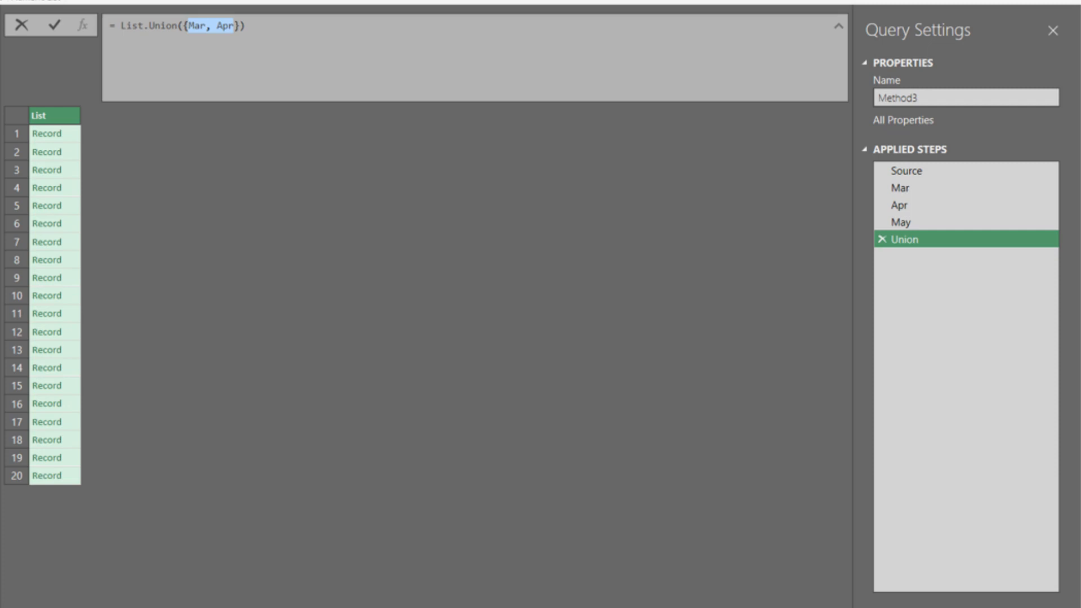
key(Return)
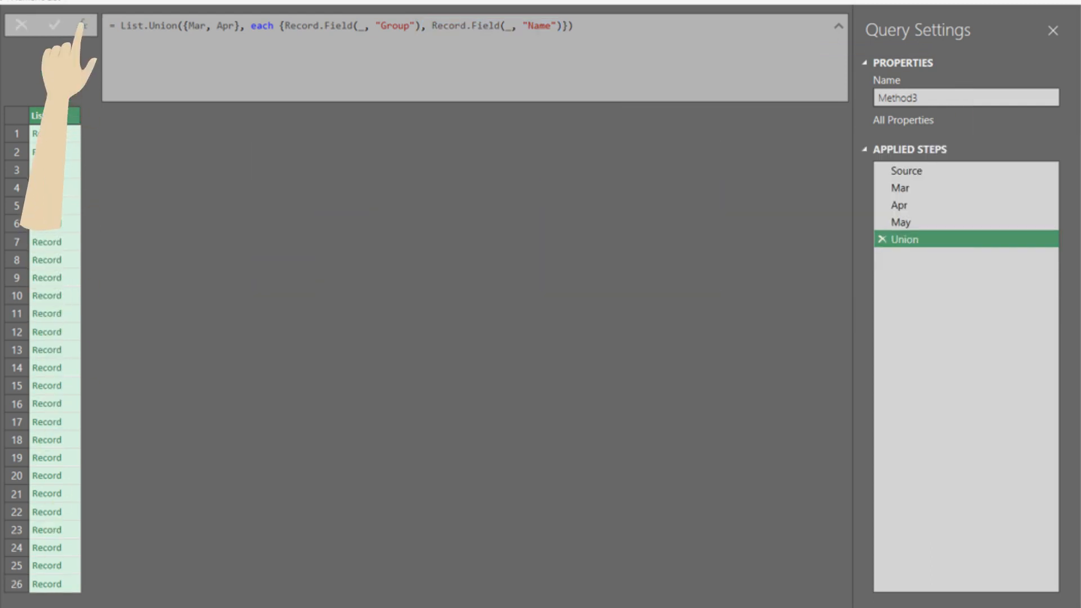
Step: Preview the union with = Table.FromRecords(Union), and replace that step with Intersect: = List.Intersect({Mar, Apr}, each {Record.Field(_, "Group"), Record.Field(_, "Name")})
click(82, 25)
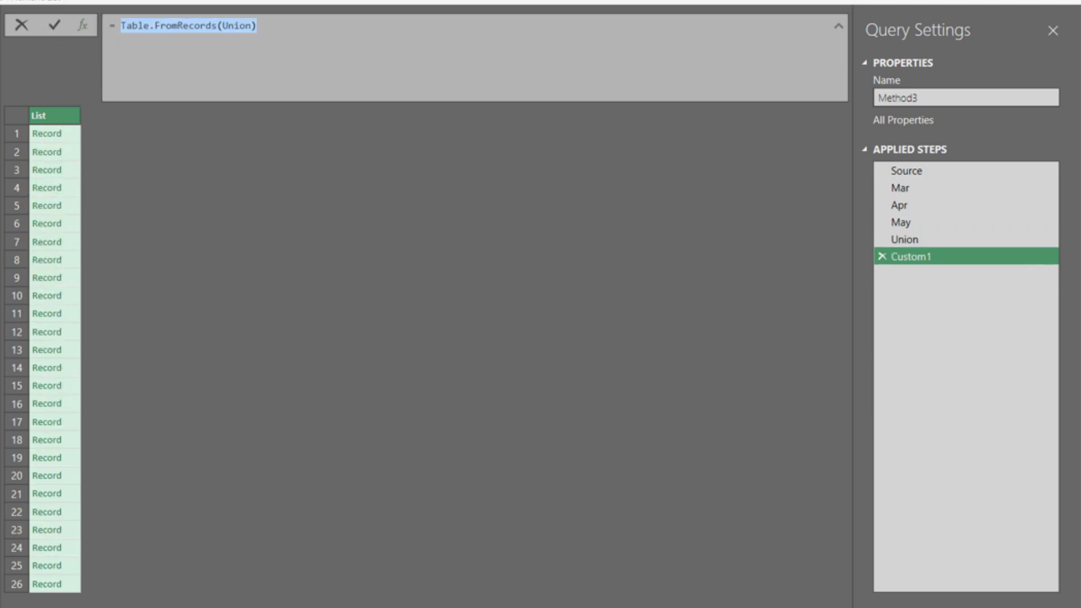
key(Return)
scroll(225, 366, down, 1)
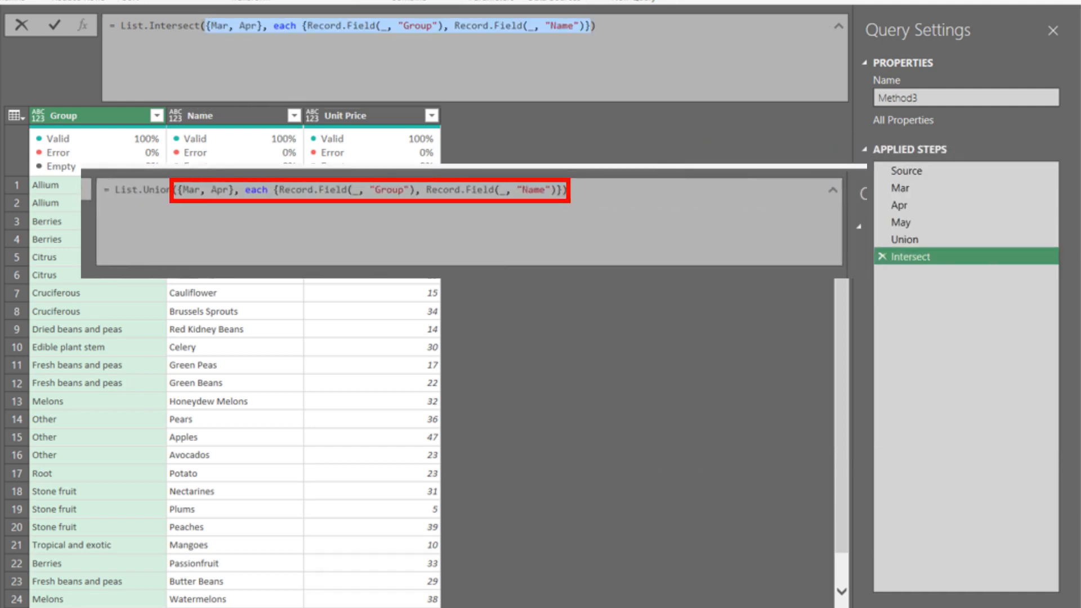
key(Return)
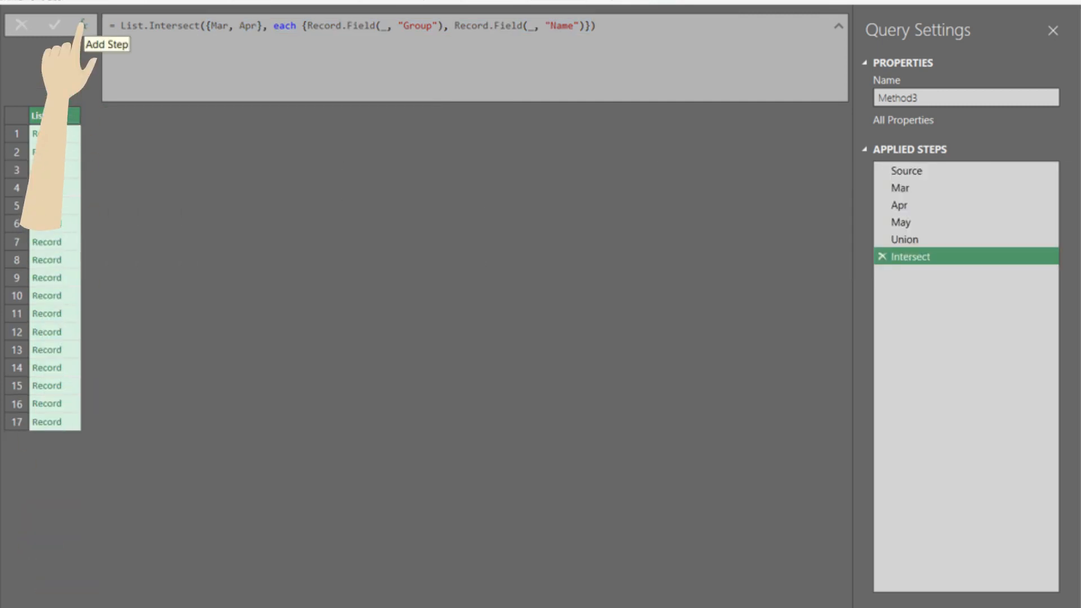
Step: Add a step named Difference with = List.Difference(Union, Intersect, each {Record.Field(_, "Group"), Record.Field(_, "Name")})
click(83, 24)
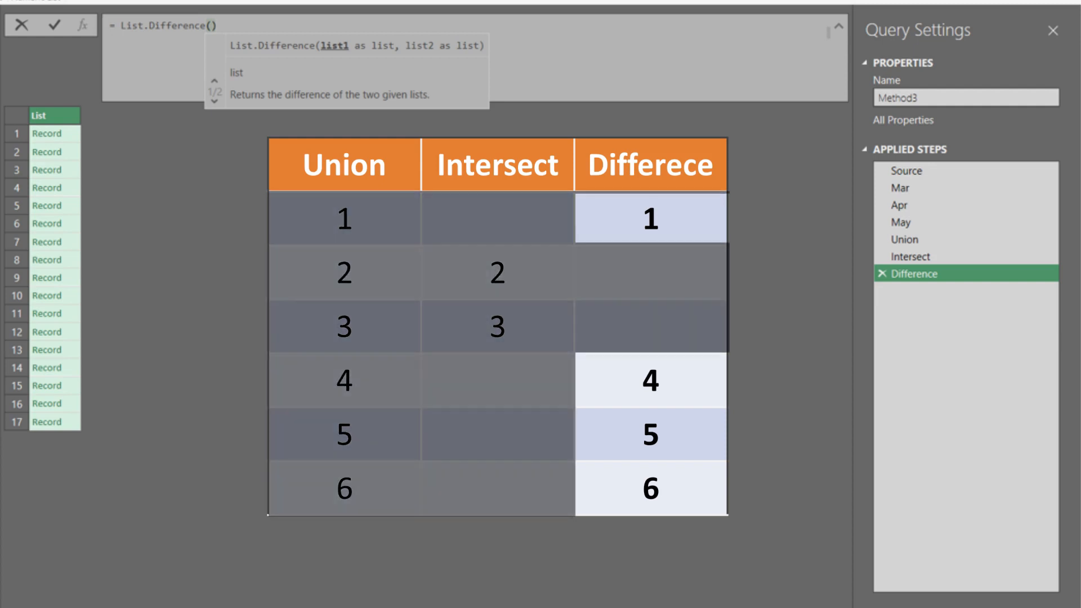
text(Union, Intersect, each {Record.Field(_, "Group"), Record.Field(_, "Name")})
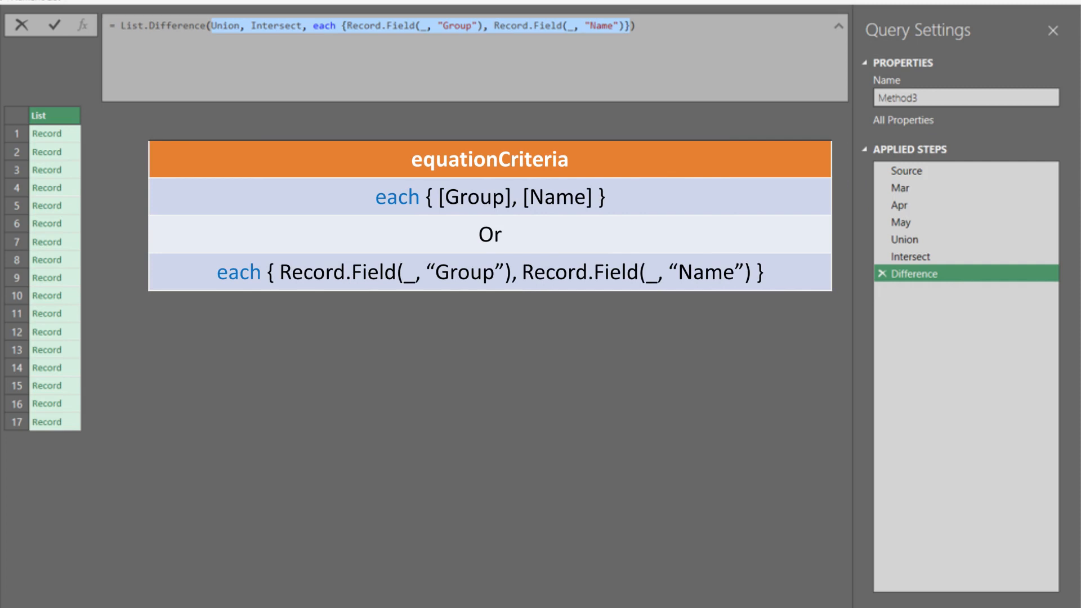
key(Return)
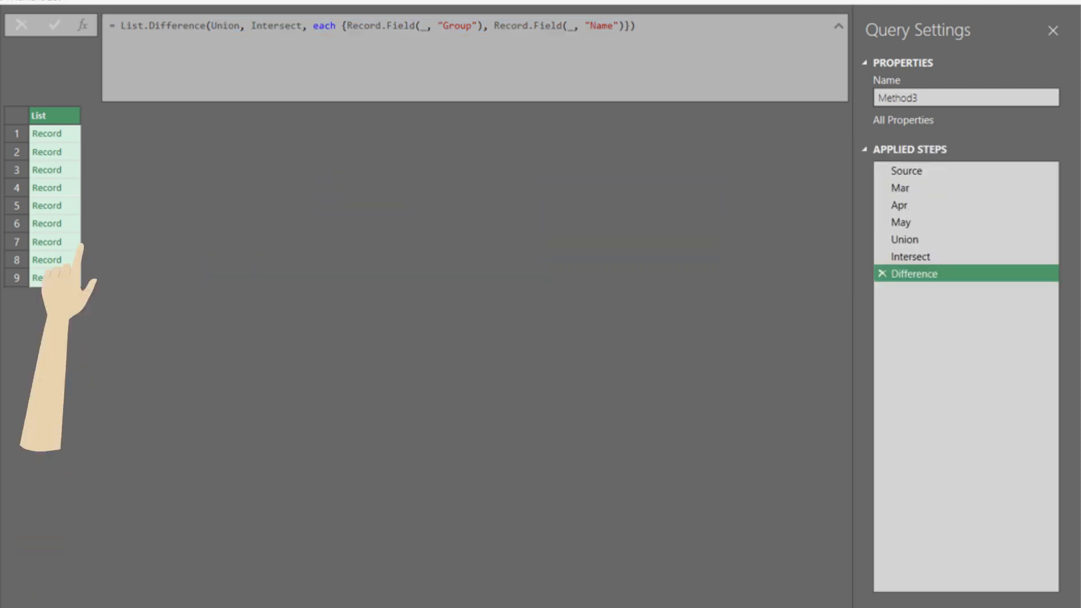
Step: Add a step named Output with = Table.FromRecords(Difference) and compare its table with the Method2 query
click(81, 24)
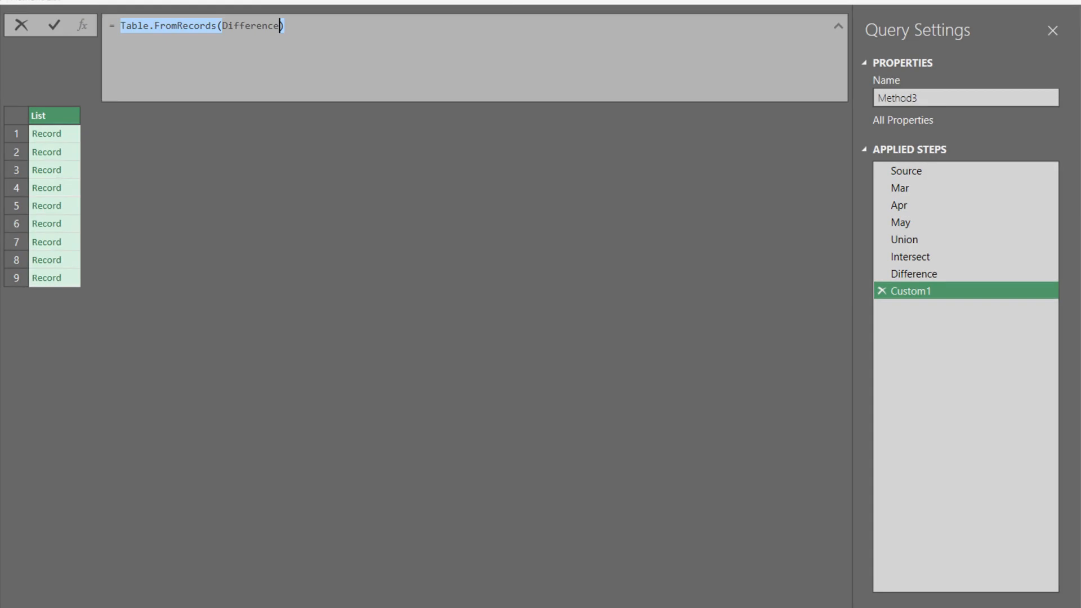
key(Return)
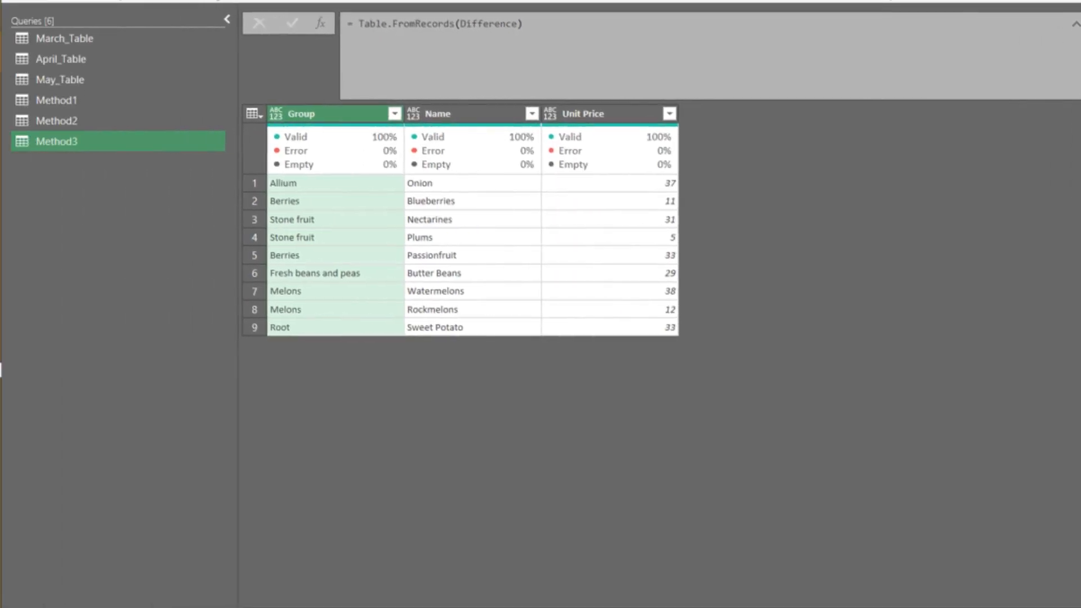
click(57, 121)
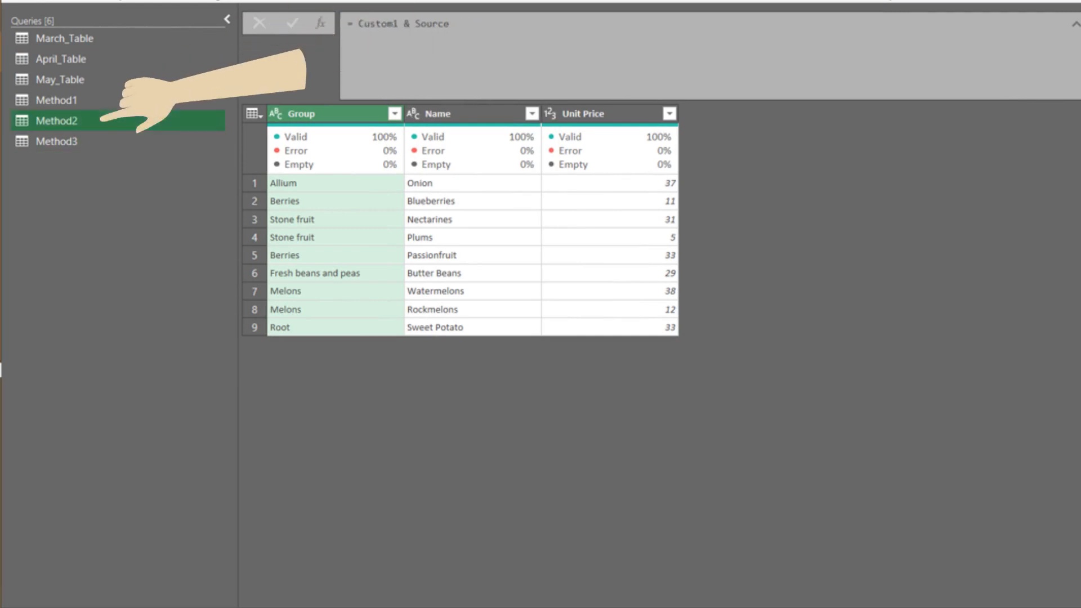
click(57, 141)
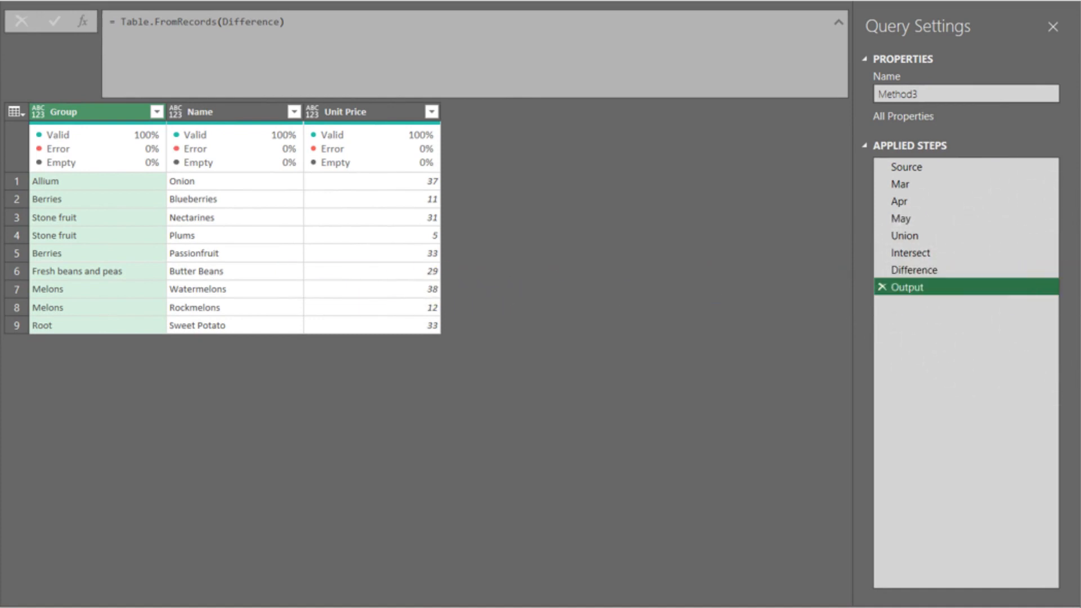
Step: Add May to the list of inputs in the Union step so it reads {Mar, Apr, May}
click(998, 236)
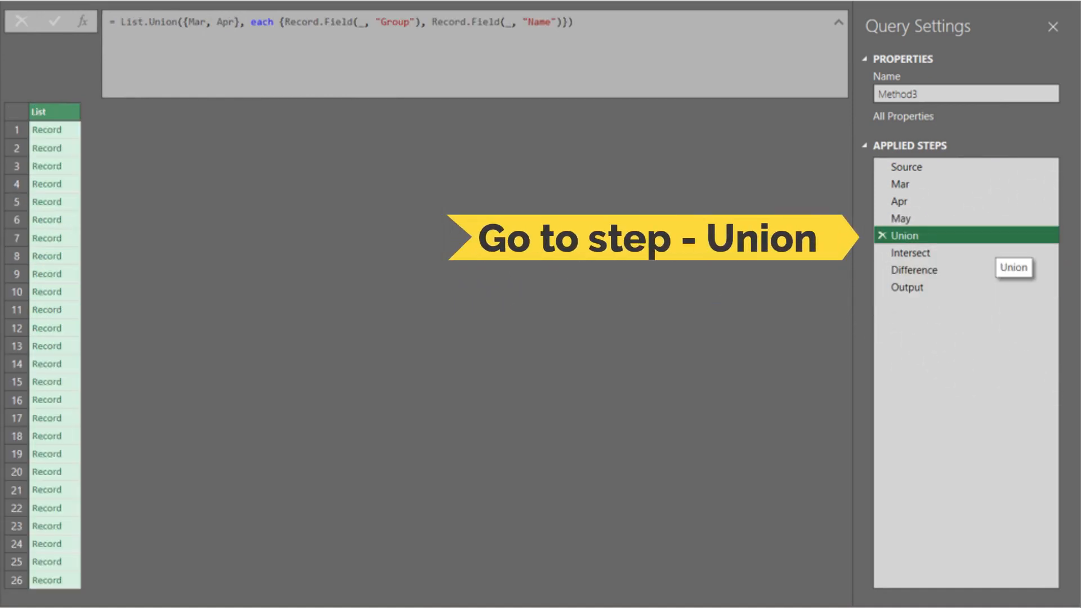
text(, May)
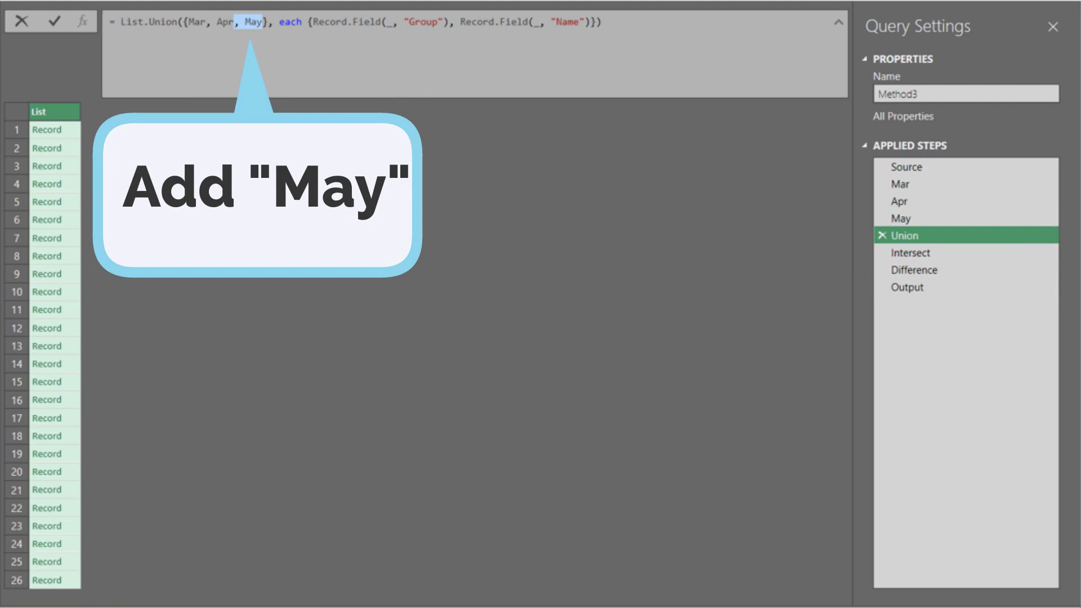
key(Return)
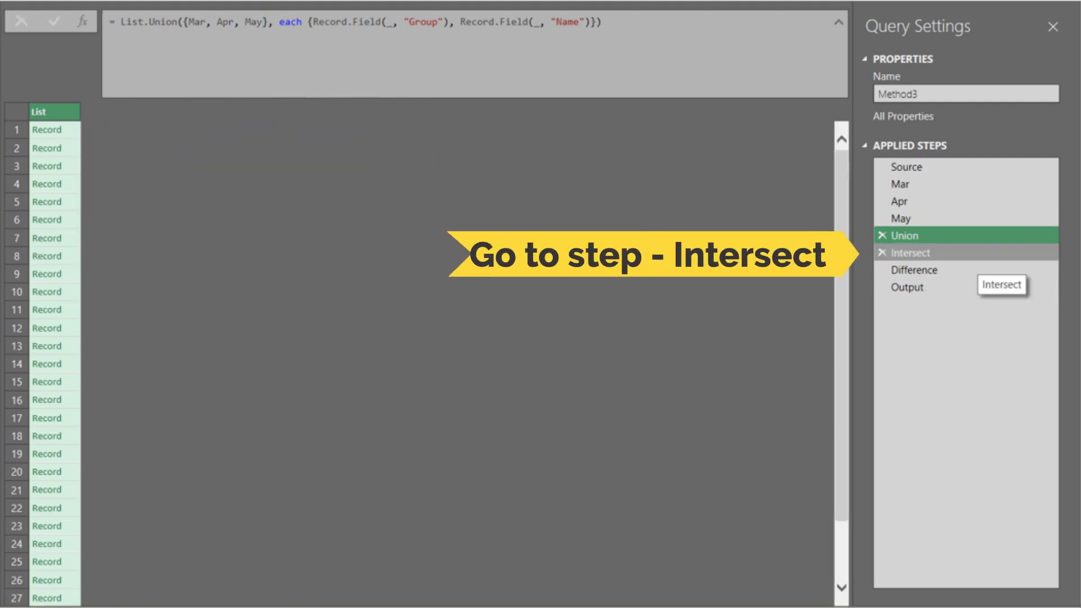
Step: Add May to the list of inputs in the Intersect step so it reads {Mar, Apr, May}
click(981, 253)
text(, May)
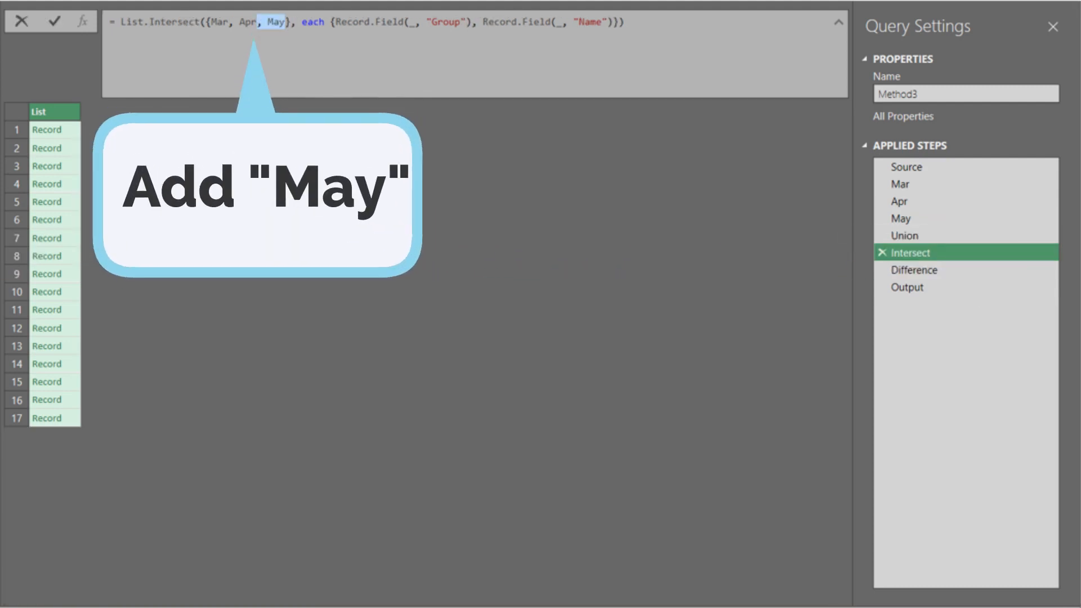
key(Return)
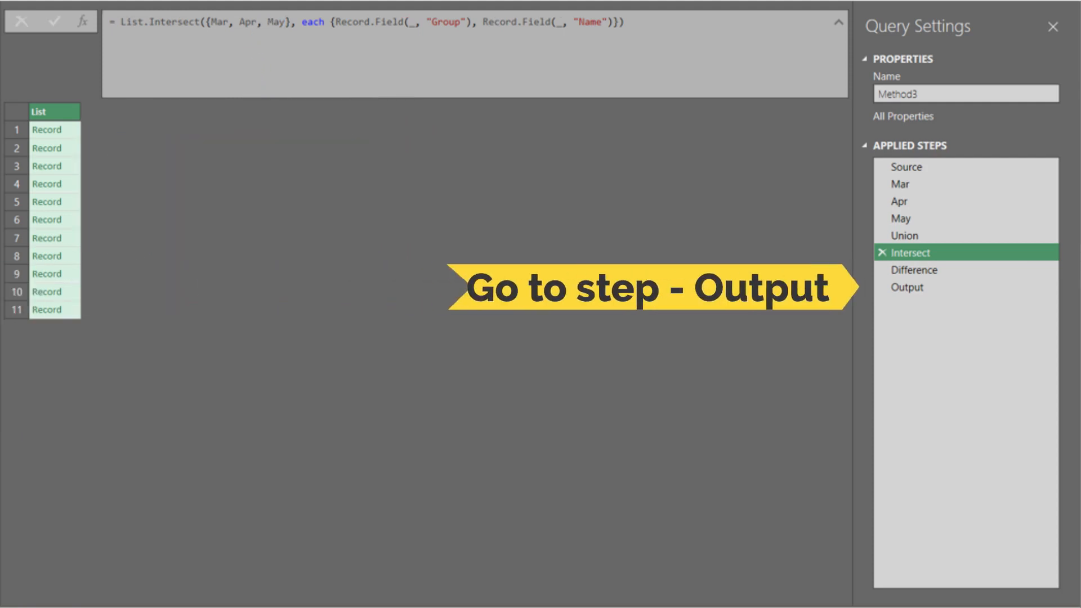
Step: Change the Output step's formula to = Table.FromRecords(Difference, Table.ColumnNames(May_Table), MissingField.UseNull)
click(974, 288)
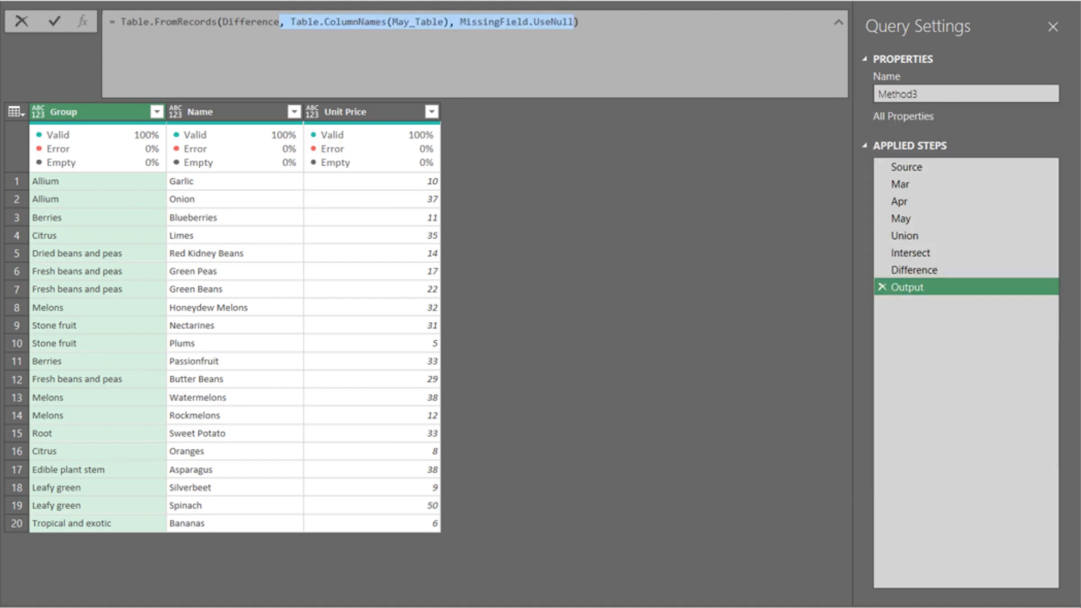
key(Return)
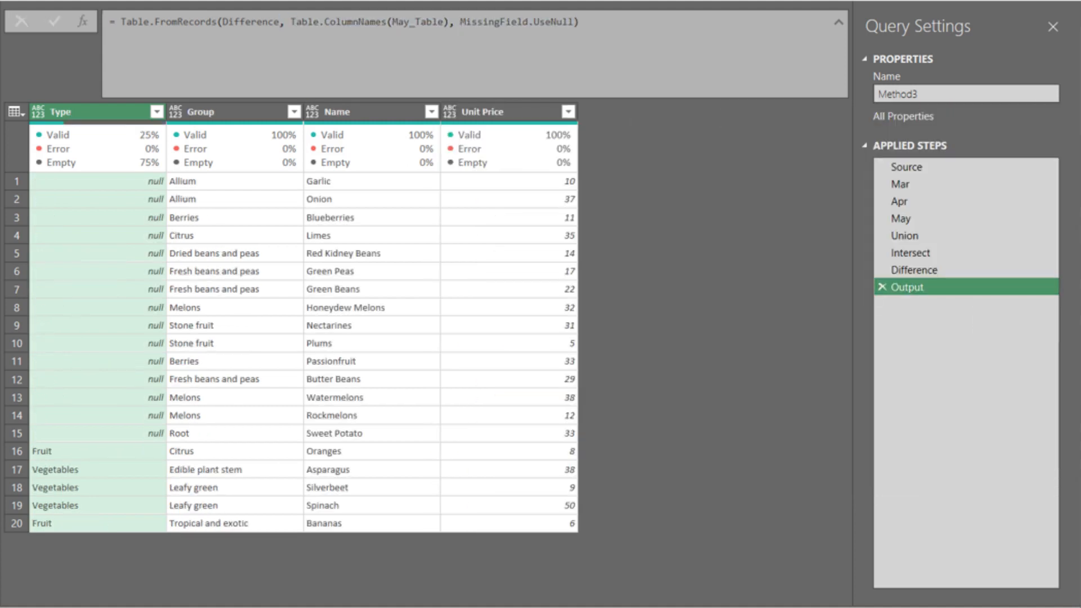